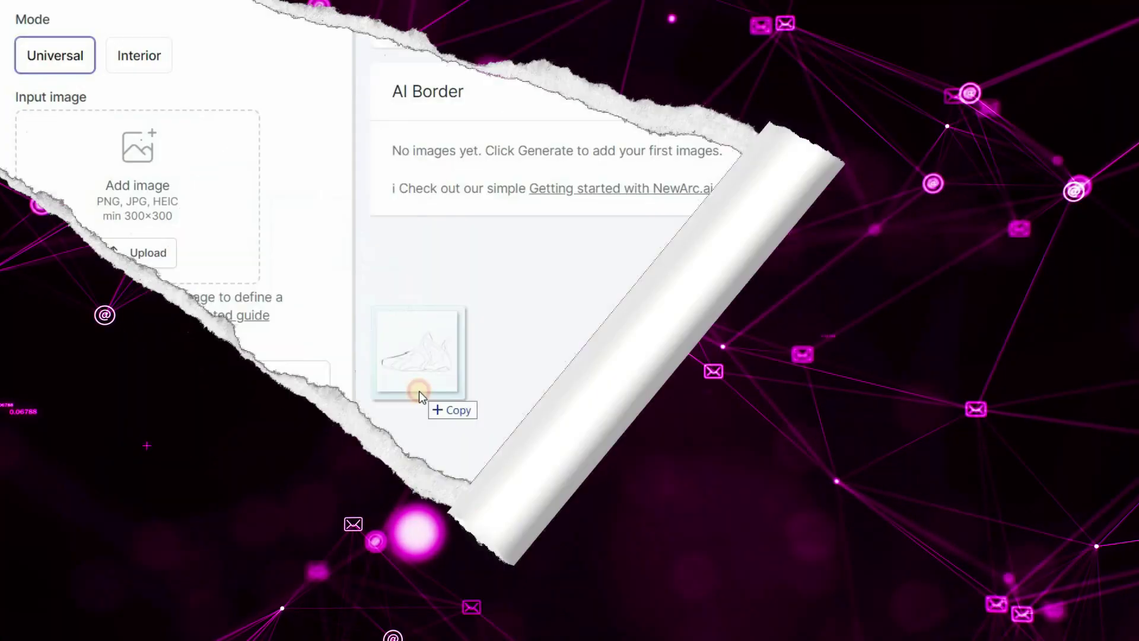
Load the sneaker sketch, prompt 'a product photo of a sneaker with red top and…', and generate renders.
left_click_drag(419, 390, 170, 191)
left_click(53, 428)
type("a product photo of a sneak")
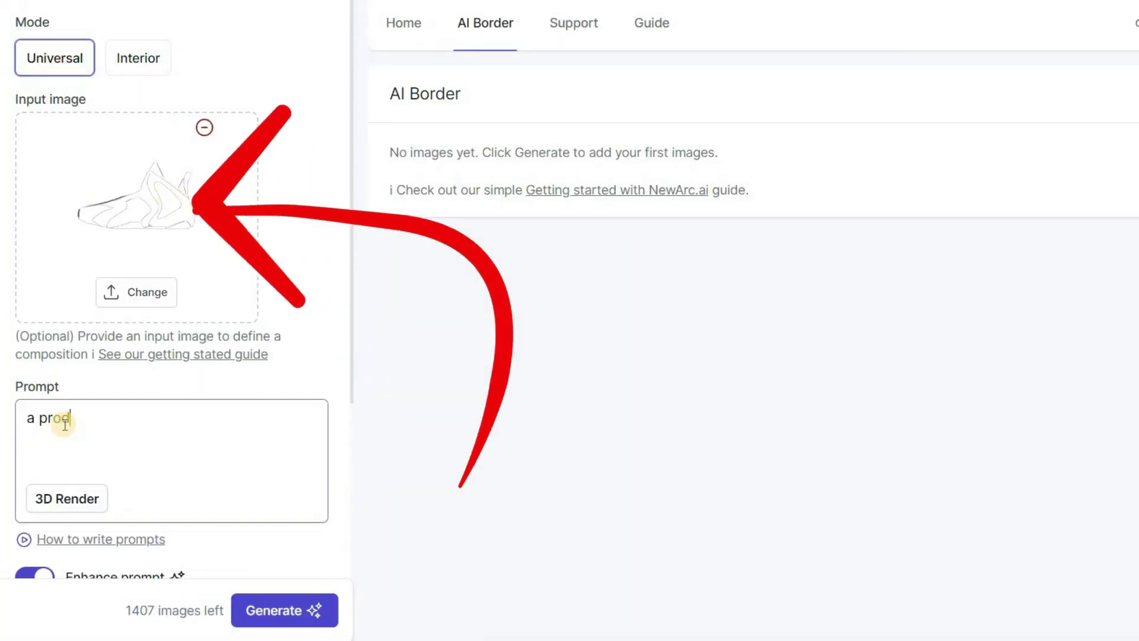
type("er with red top and black sole")
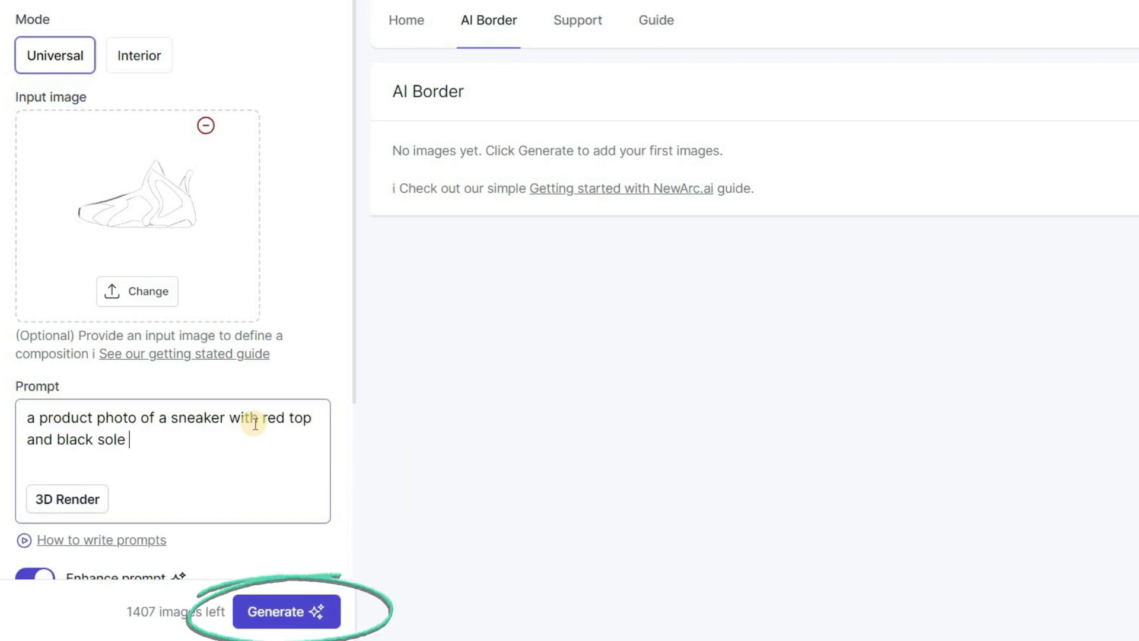
left_click(286, 612)
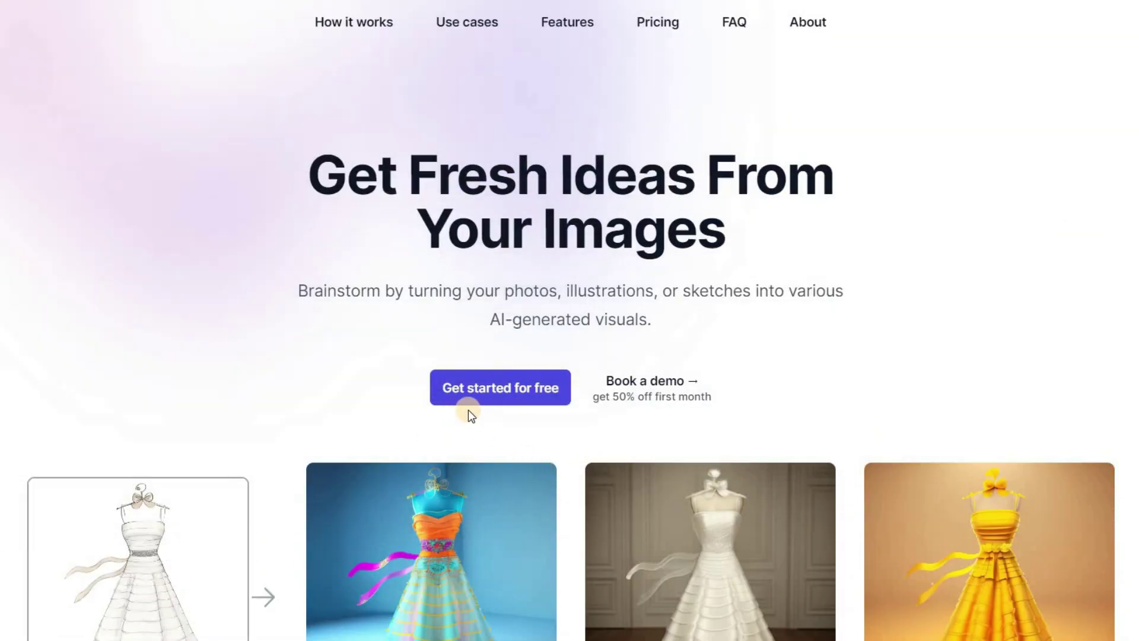
Sign in via 'Get started for free' using the account email and password.
left_click(496, 394)
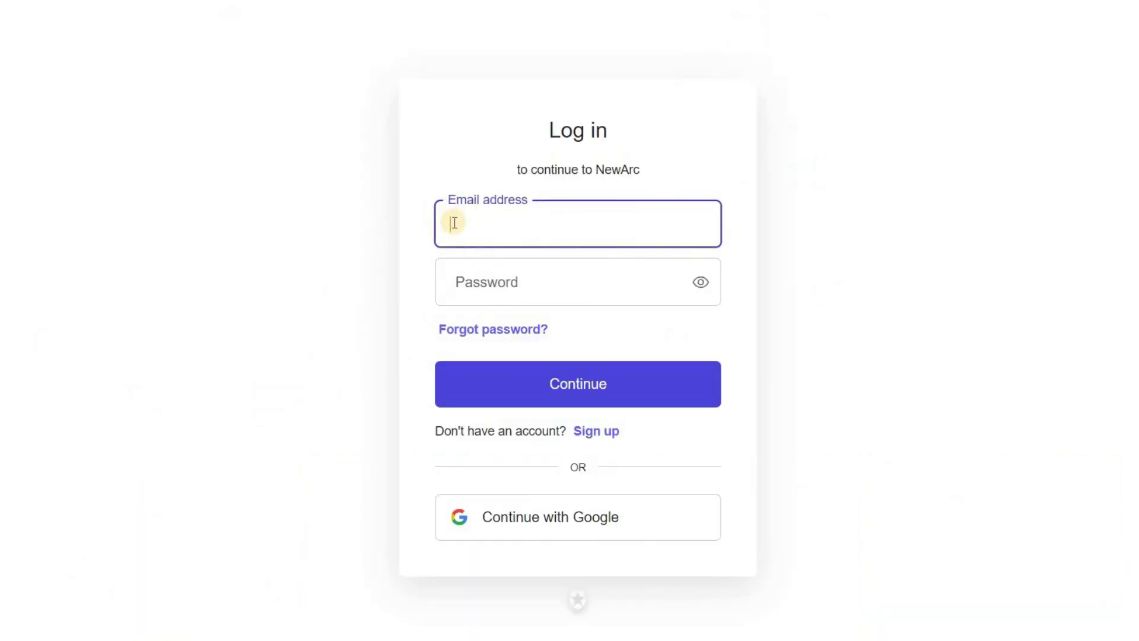
left_click(493, 289)
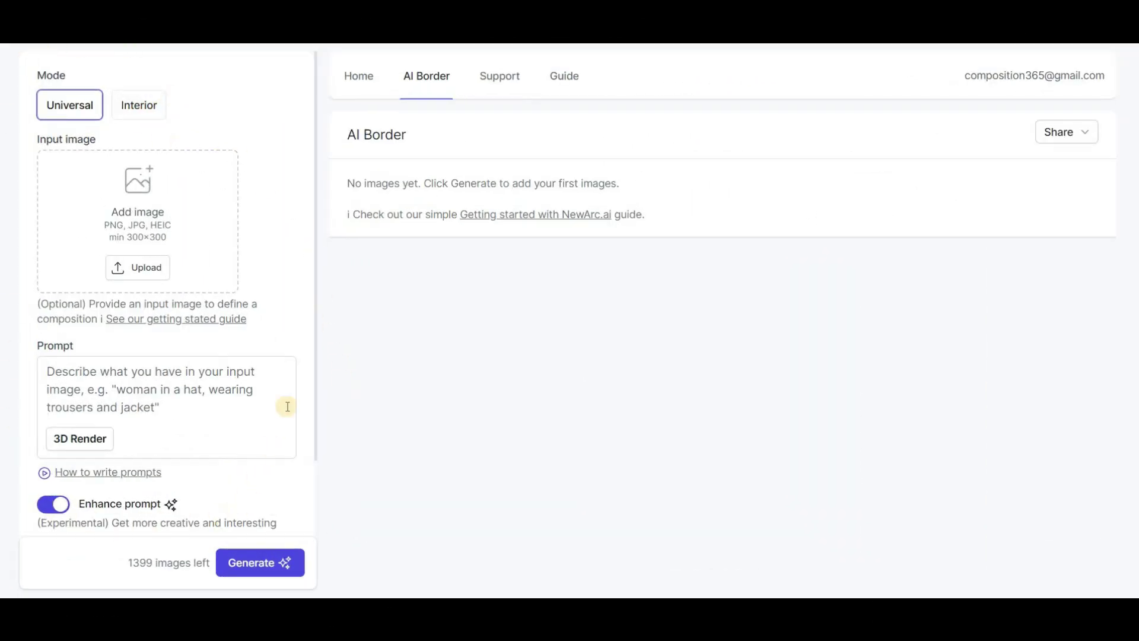
Try the Interior design mode, then return to Universal mode.
left_click(137, 118)
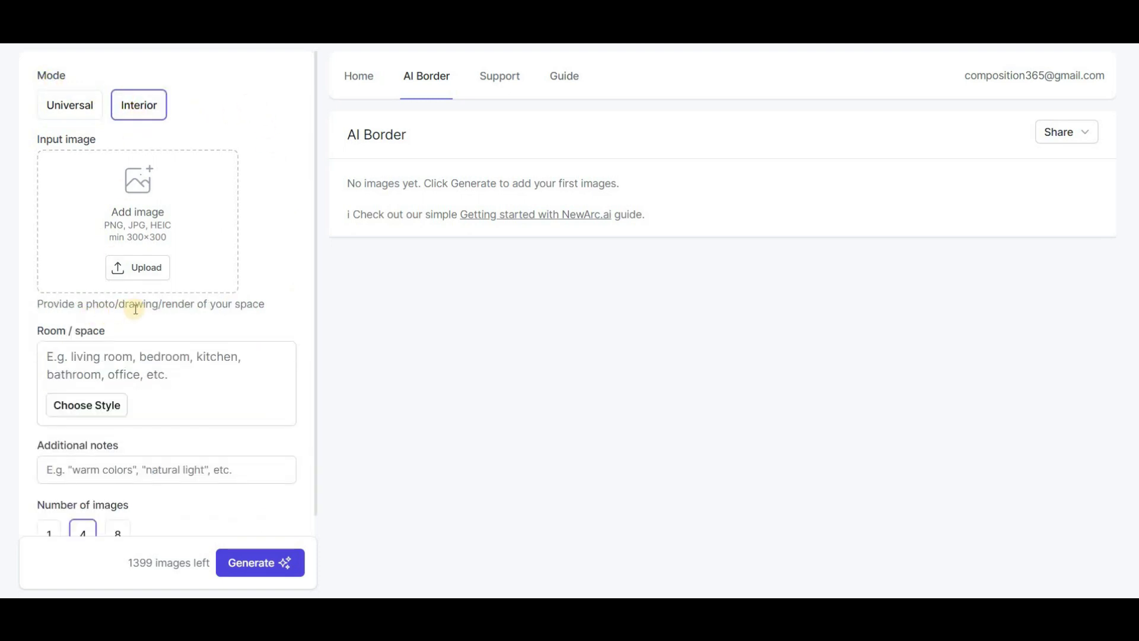
left_click(101, 358)
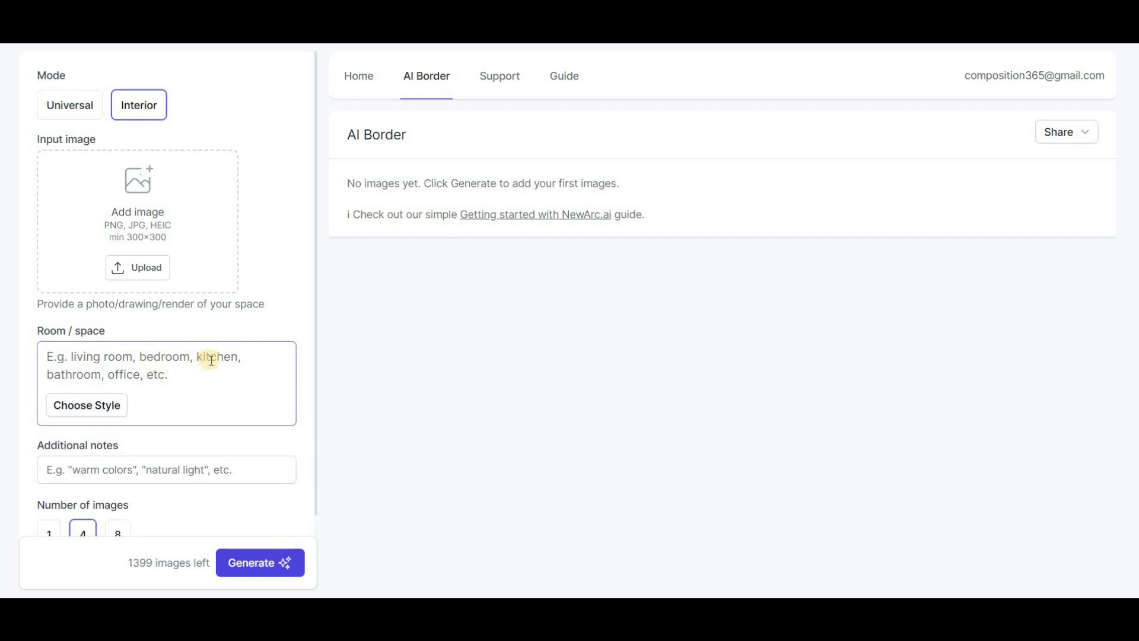
left_click(73, 122)
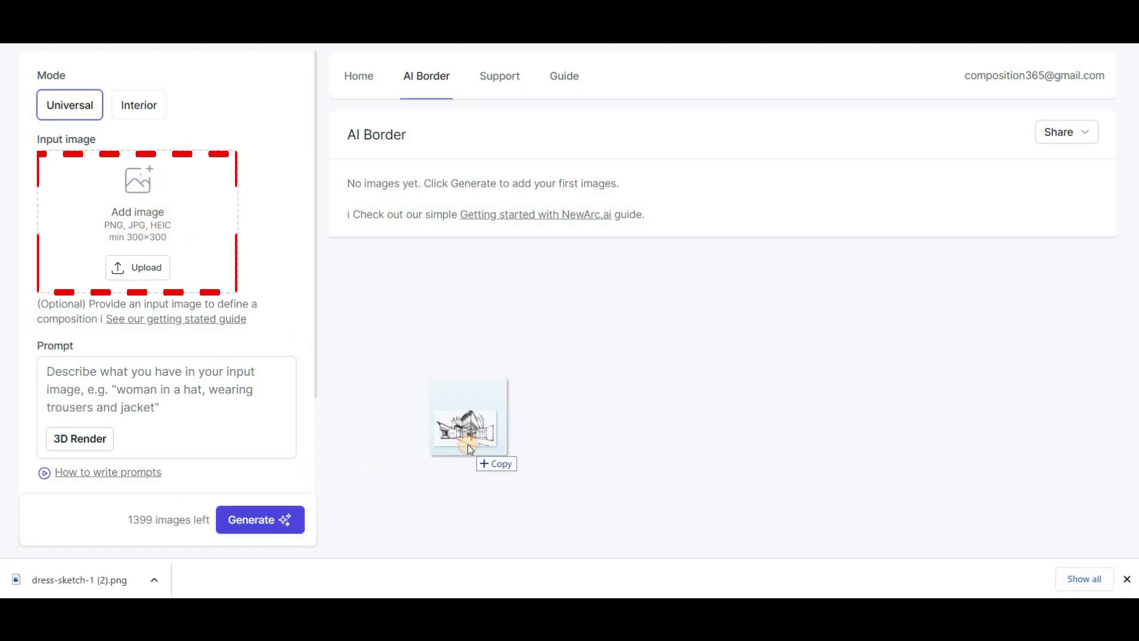
Load the building sketch as input with prompt 'a building with white walls an wooden columns'.
left_click_drag(466, 444, 172, 236)
left_click_drag(35, 372, 69, 389)
left_click(100, 405)
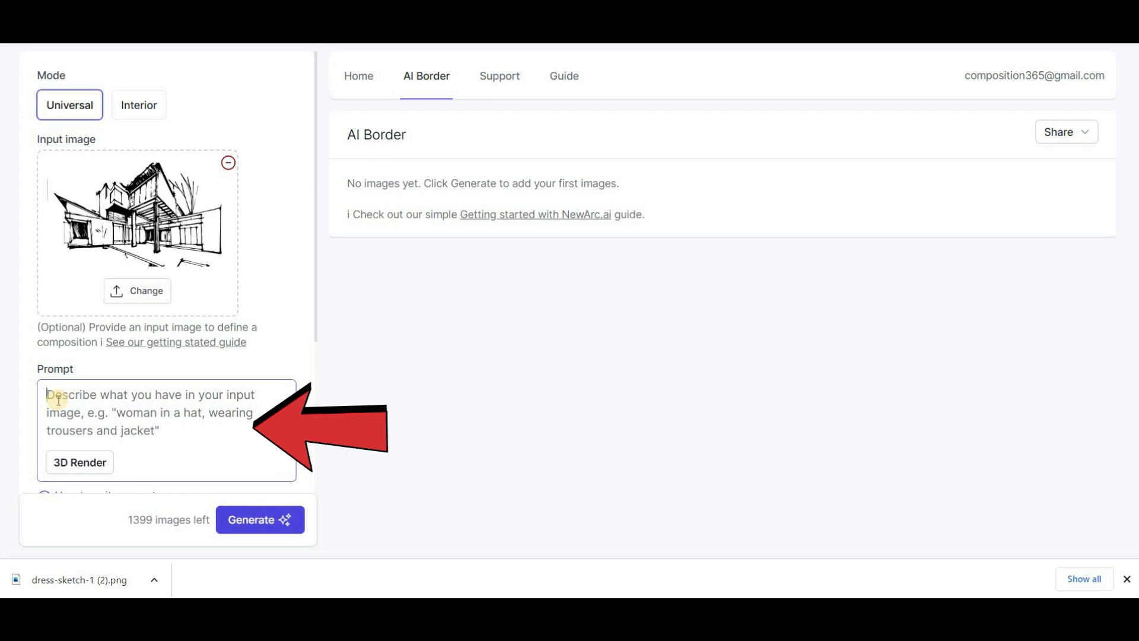
type("a buil")
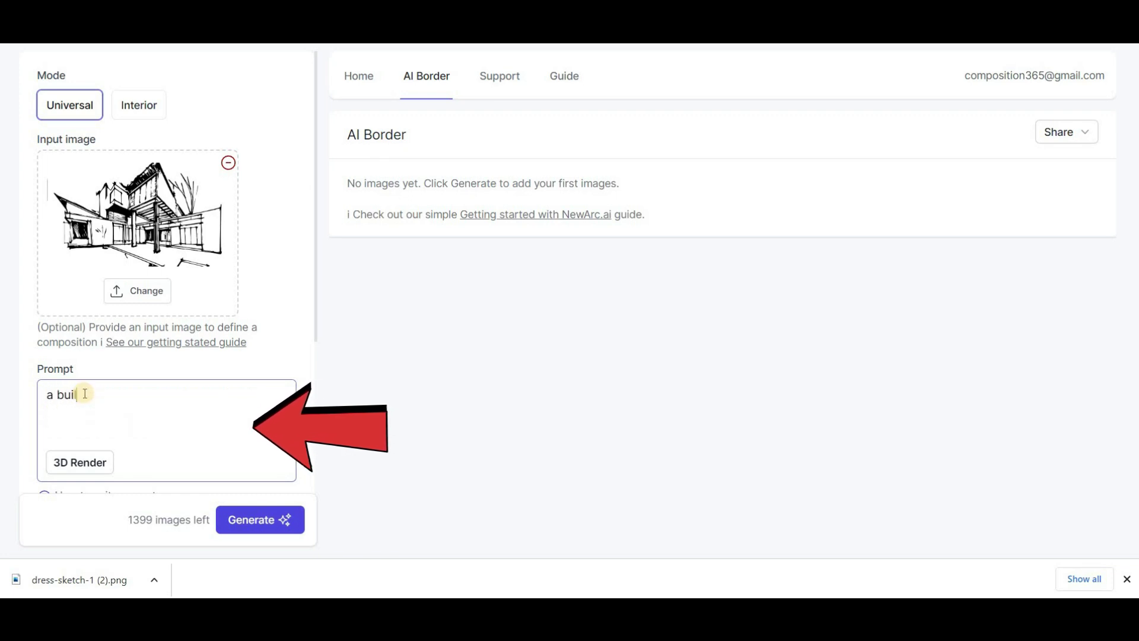
type("ding with white walls an wooden columns")
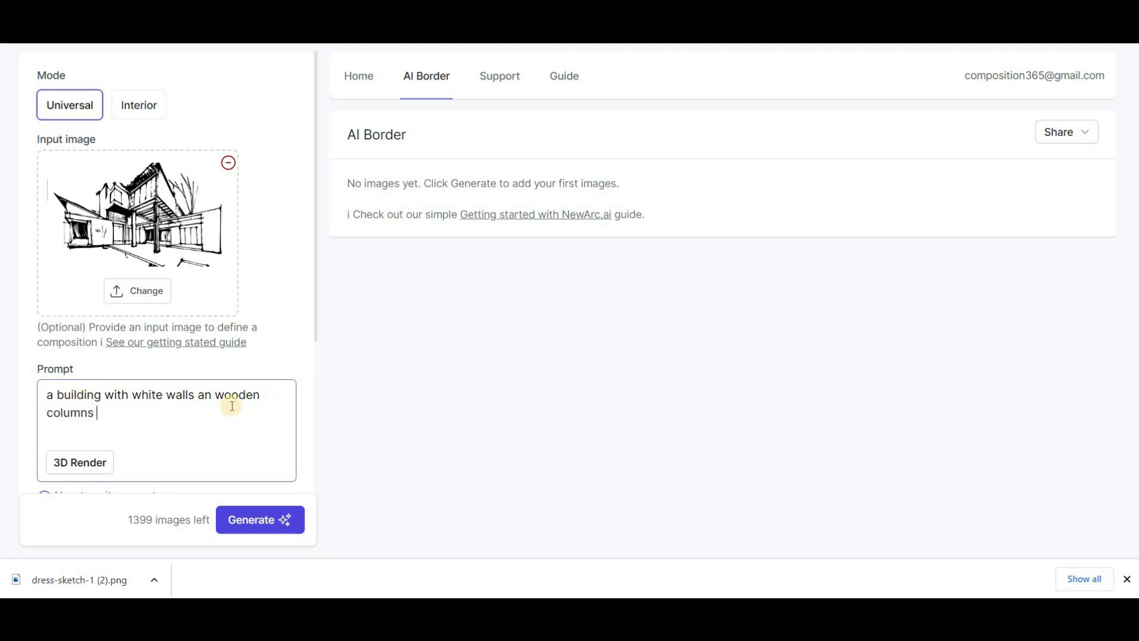
scroll(88, 399, "down", 1)
left_click(77, 397)
scroll(125, 173, "up", 1)
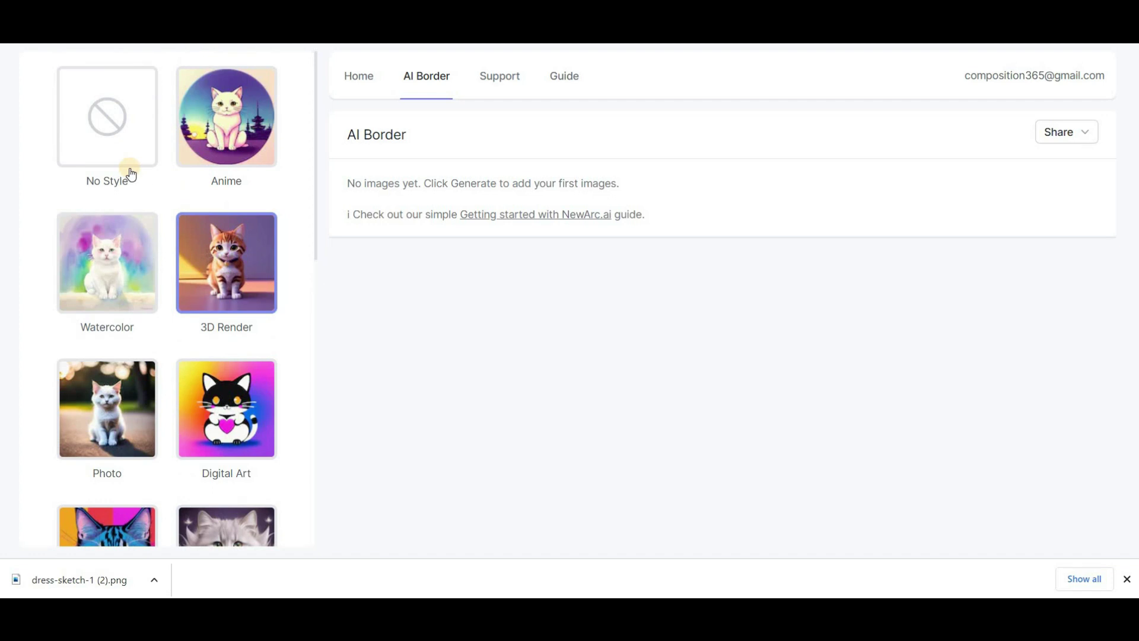
scroll(200, 296, "down", 1)
scroll(200, 296, "down", 7)
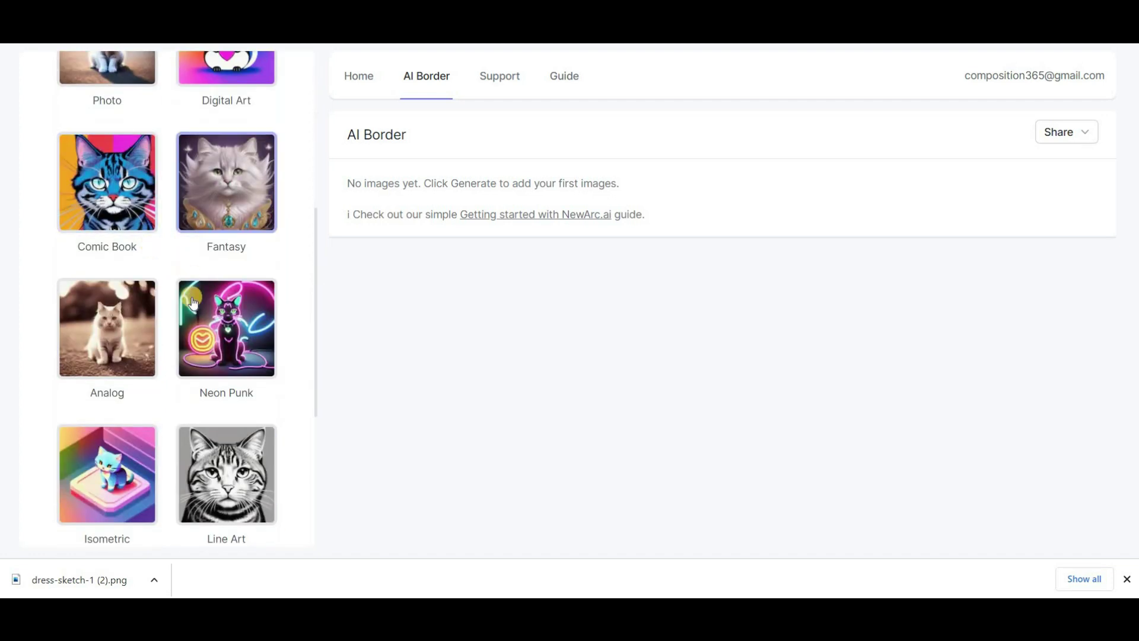
left_click(189, 390)
scroll(178, 415, "down", 1)
left_click(143, 526)
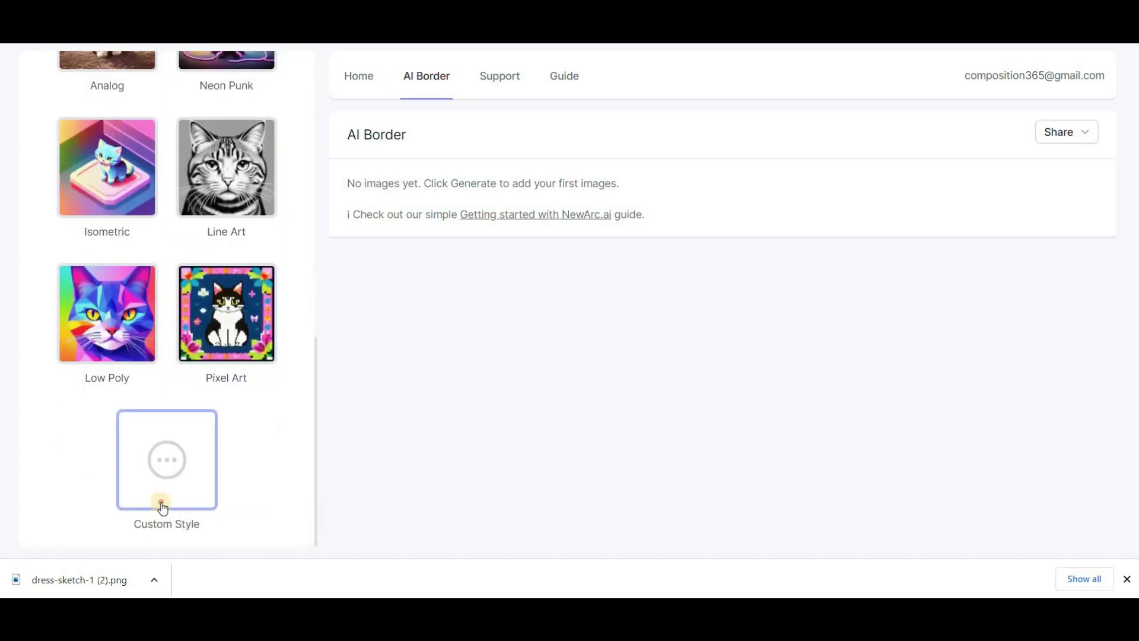
left_click(41, 272)
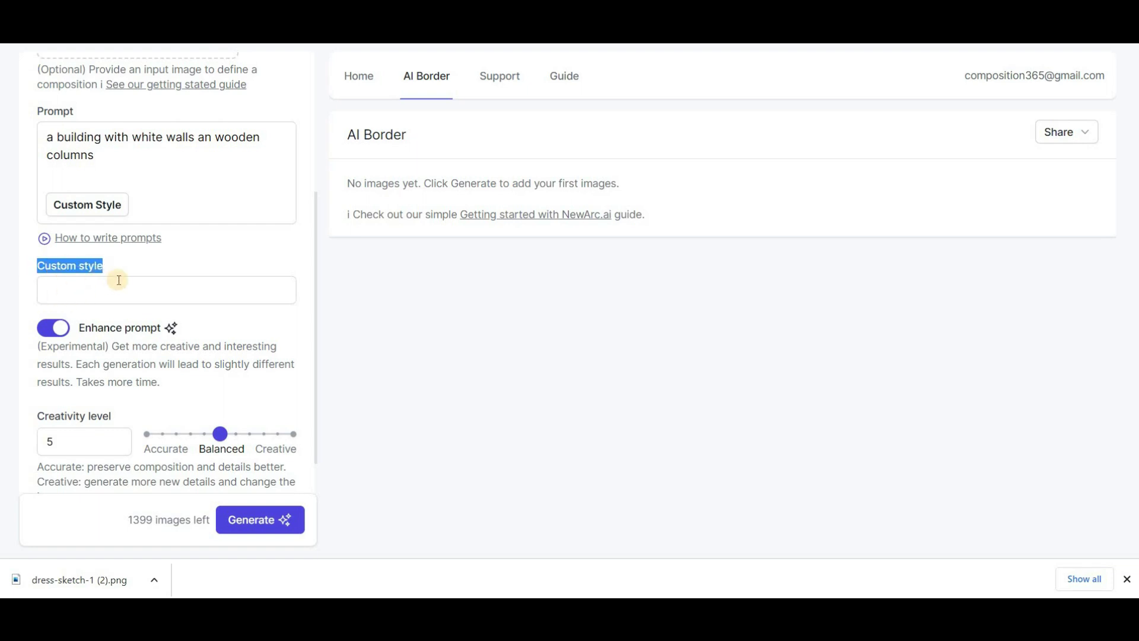
scroll(107, 249, "down", 1)
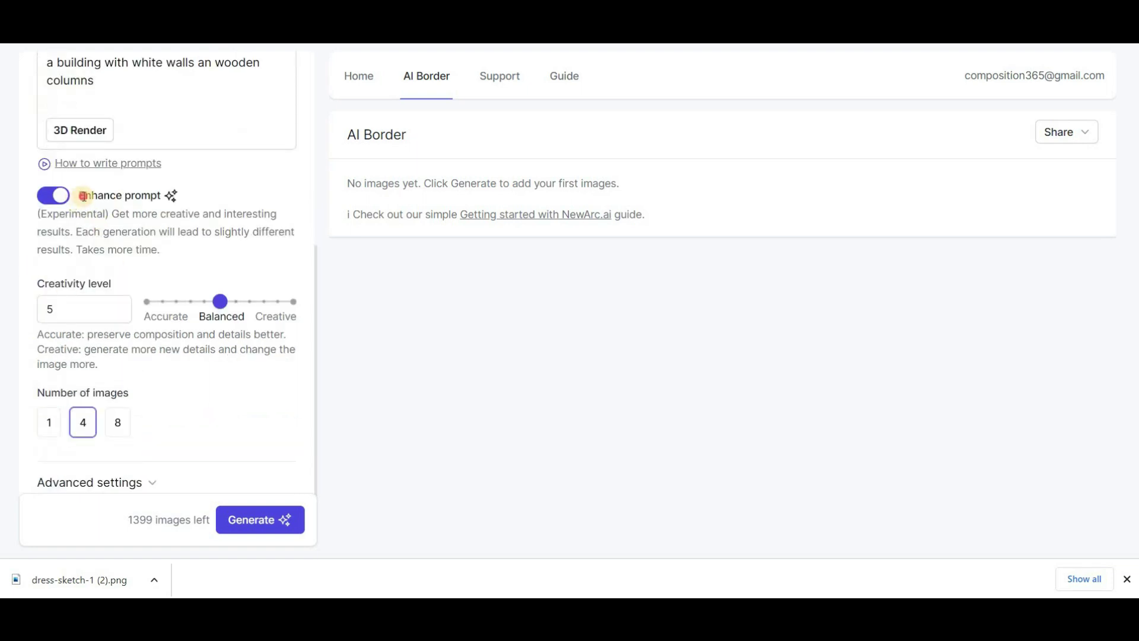
triple_click(128, 199)
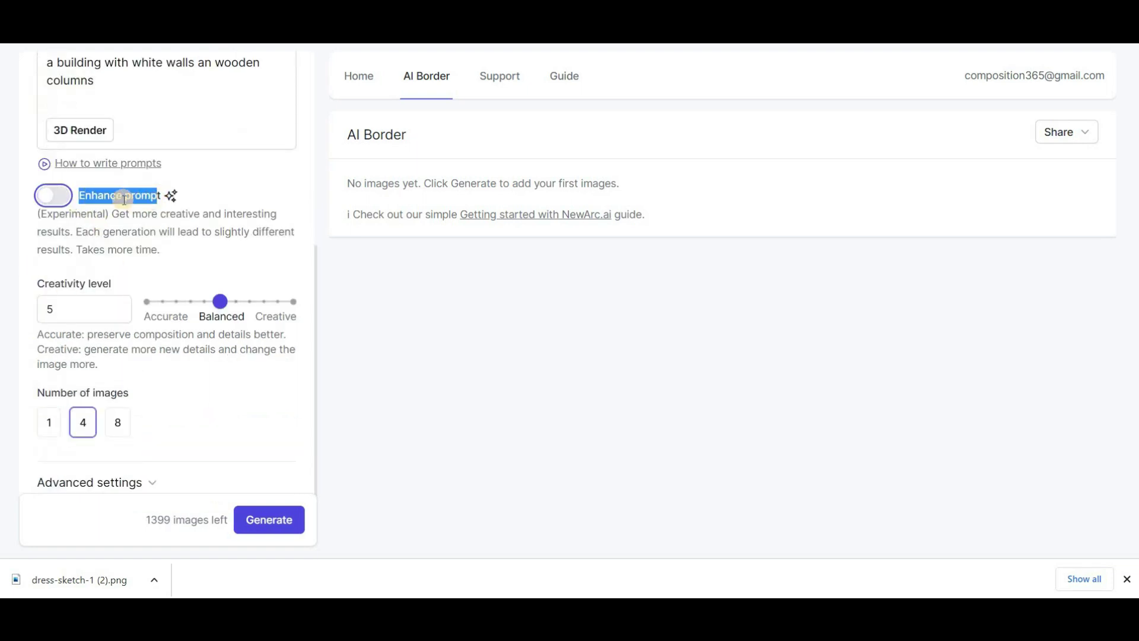
left_click(59, 196)
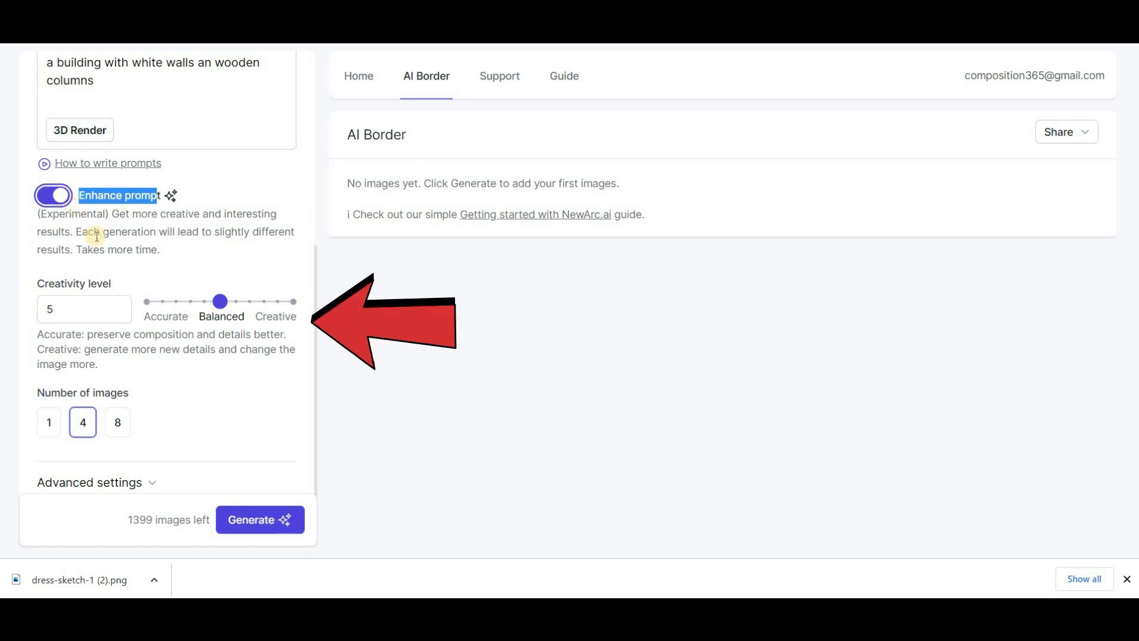
left_click(90, 283)
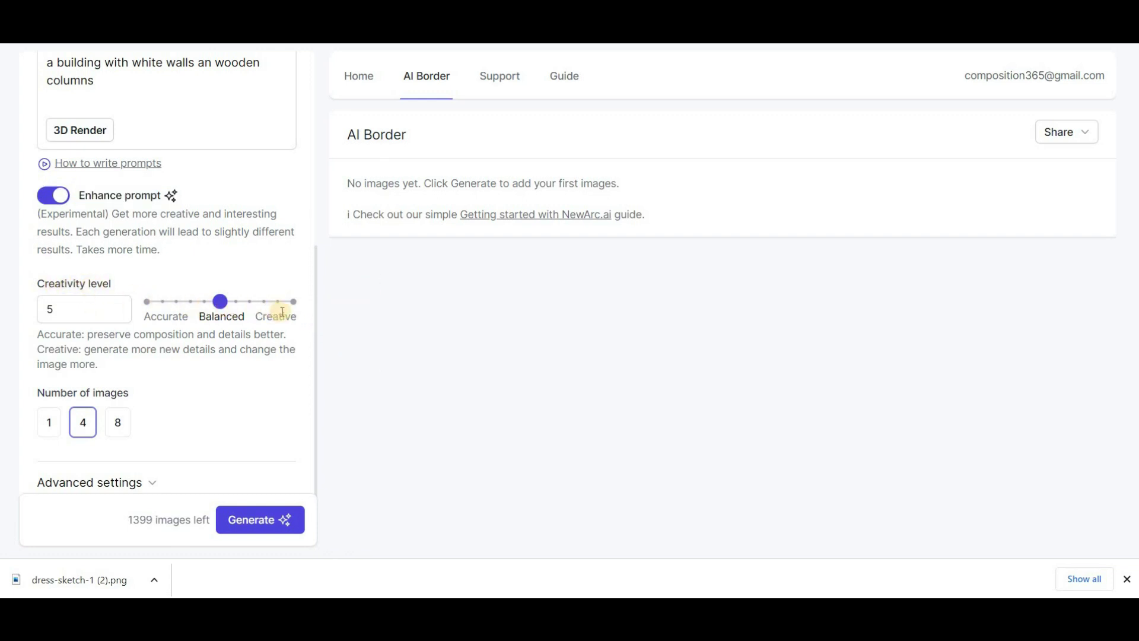
mouse_move(226, 311)
left_mouse_down()
mouse_move(219, 304)
mouse_move(278, 304)
mouse_move(225, 302)
left_mouse_up()
Generate four 3D renders of the building sketch and view the second one full size.
left_click(251, 520)
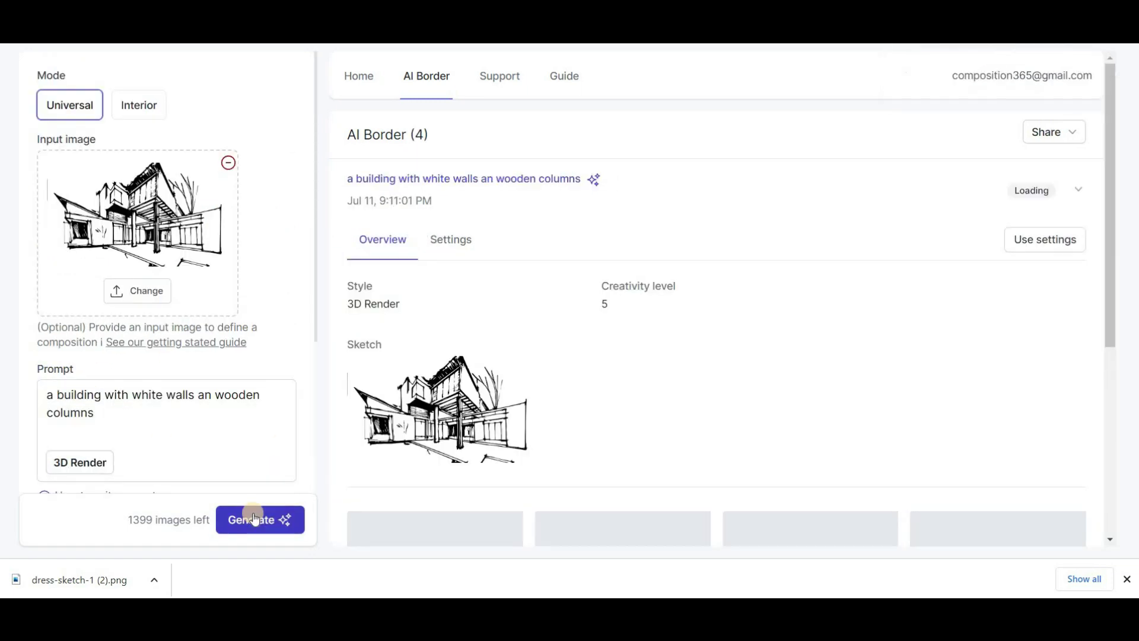
scroll(1113, 532, "down", 3)
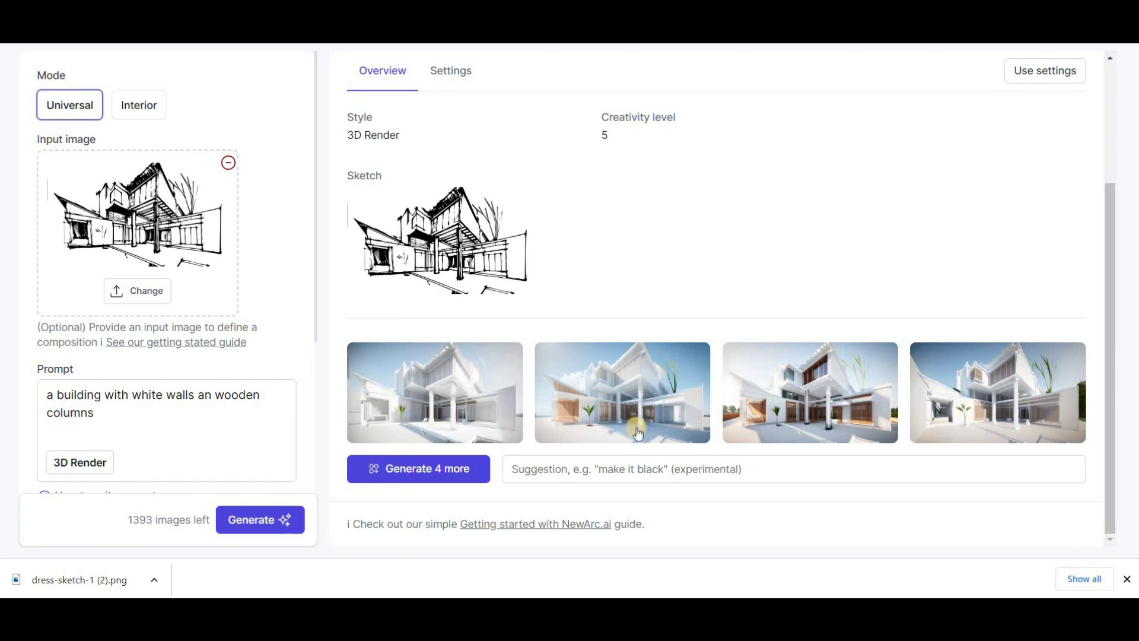
left_click(639, 435)
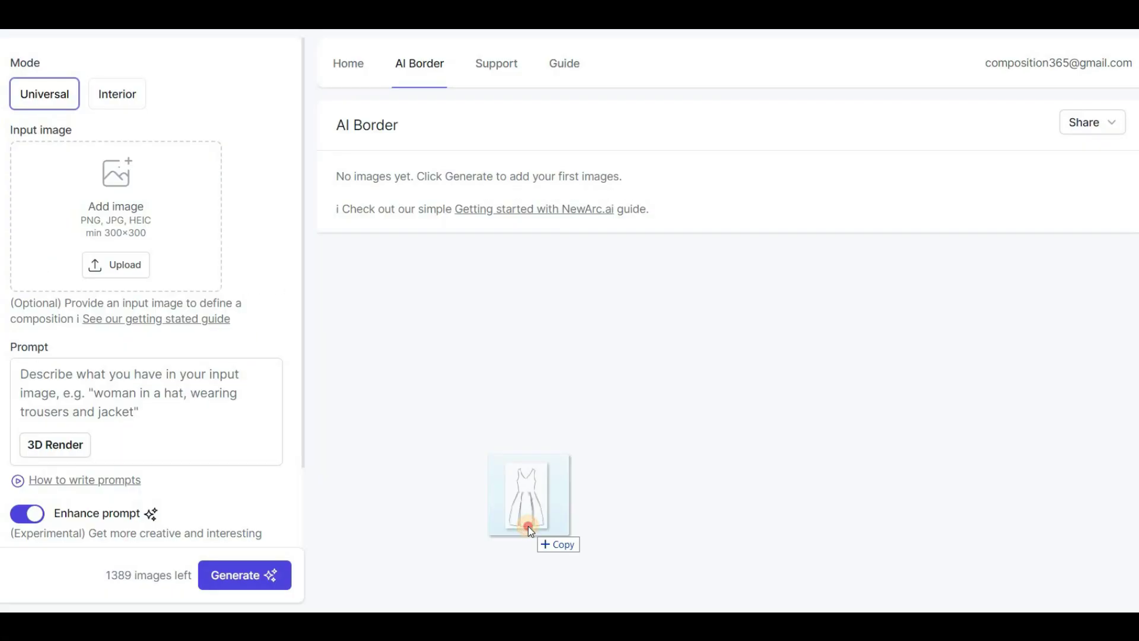
Load the dress sketch and paste the prompt 'product photo of a dress on a mannequin'.
mouse_move(528, 527)
left_mouse_down()
mouse_move(394, 427)
mouse_move(184, 208)
mouse_move(117, 224)
mouse_move(130, 222)
left_mouse_up()
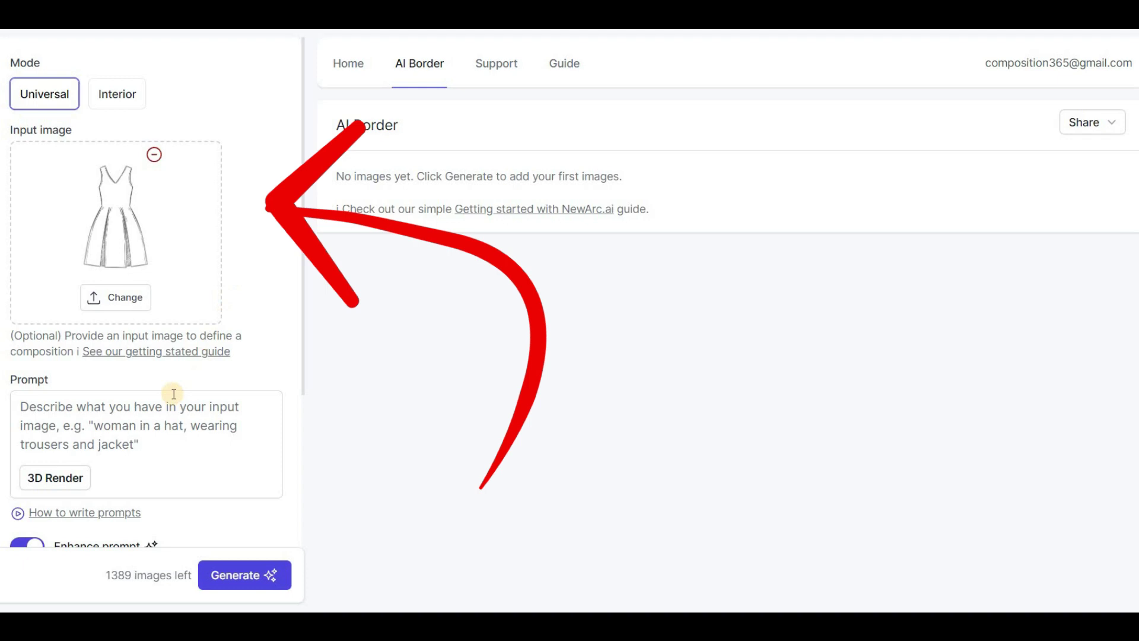
left_click(24, 415)
type("product photo of a dress on a mannequin")
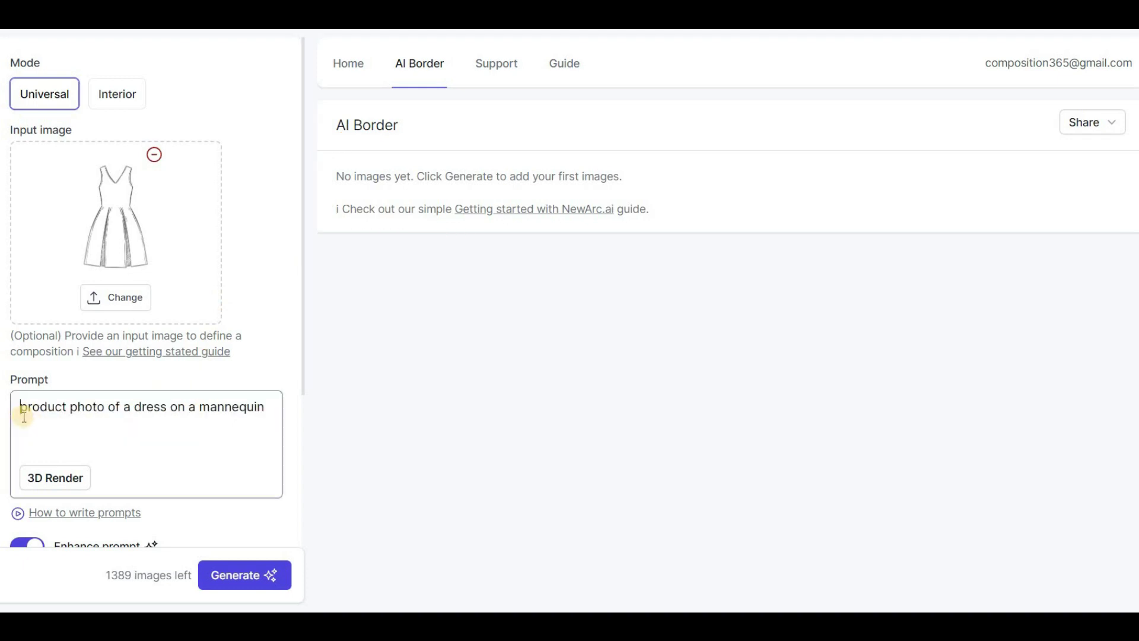
Pick the 3D Render style from the style gallery for the dress prompt.
triple_click(23, 416)
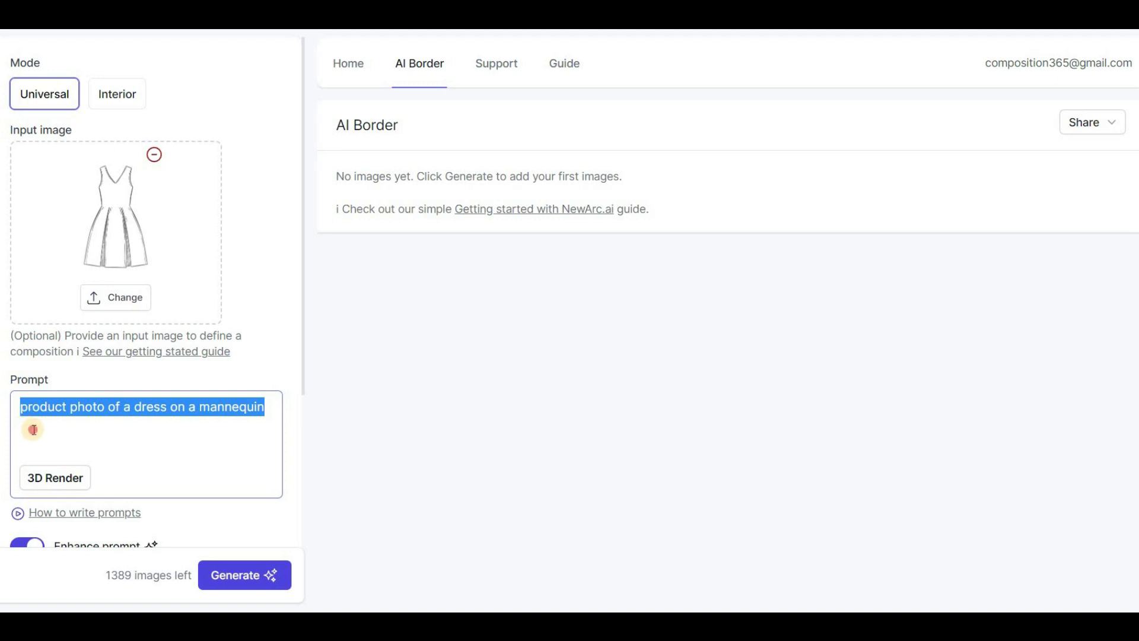
left_click(34, 430)
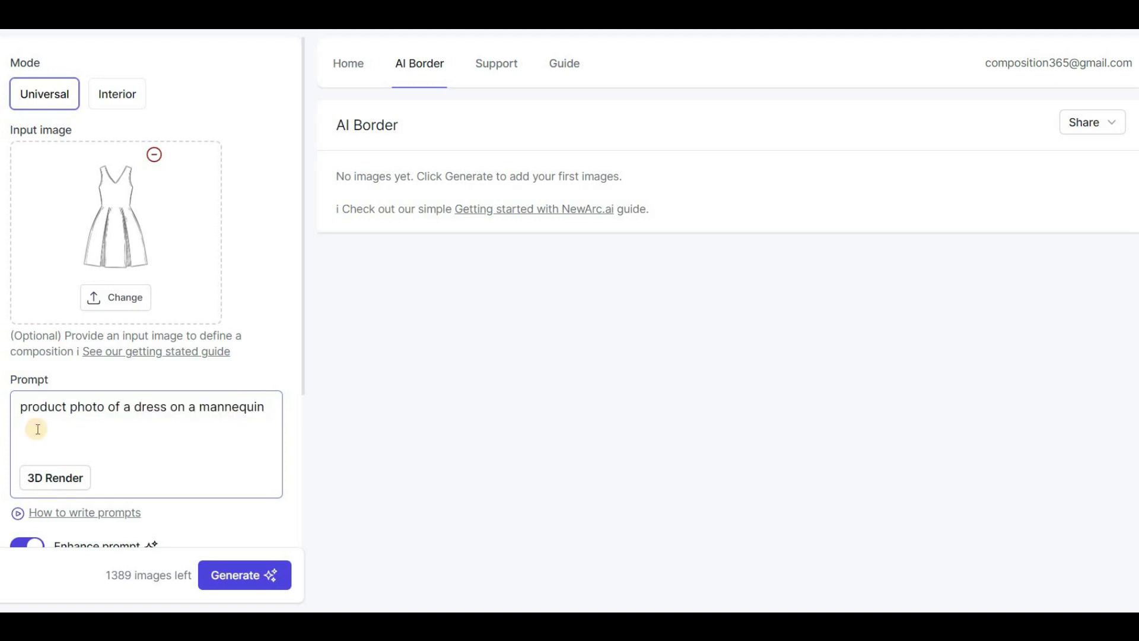
left_click(58, 482)
scroll(109, 313, "down", 8)
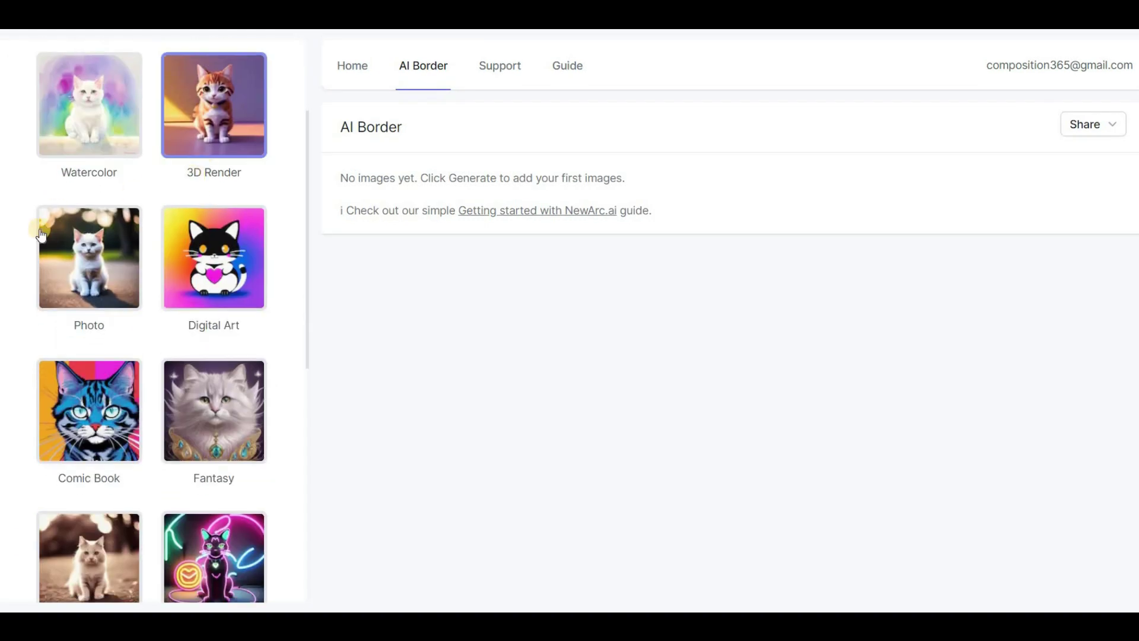
scroll(110, 312, "down", 2)
scroll(183, 298, "up", 8)
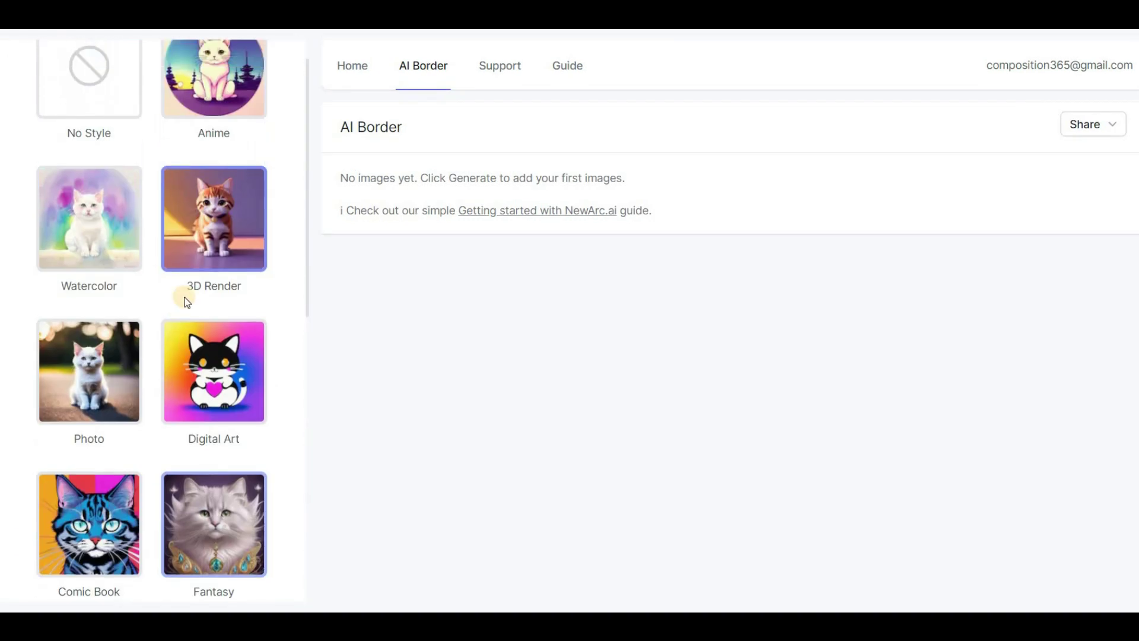
left_click(199, 265)
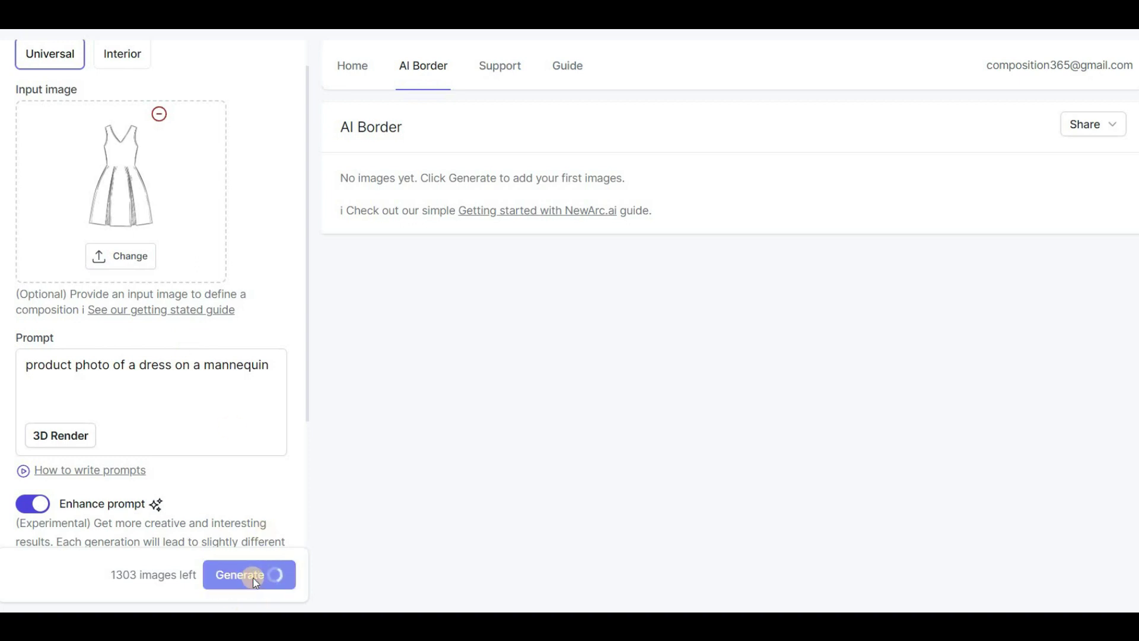
Generate two more batches of dress renders and add four more to the dark dress set.
scroll(708, 489, "down", 6)
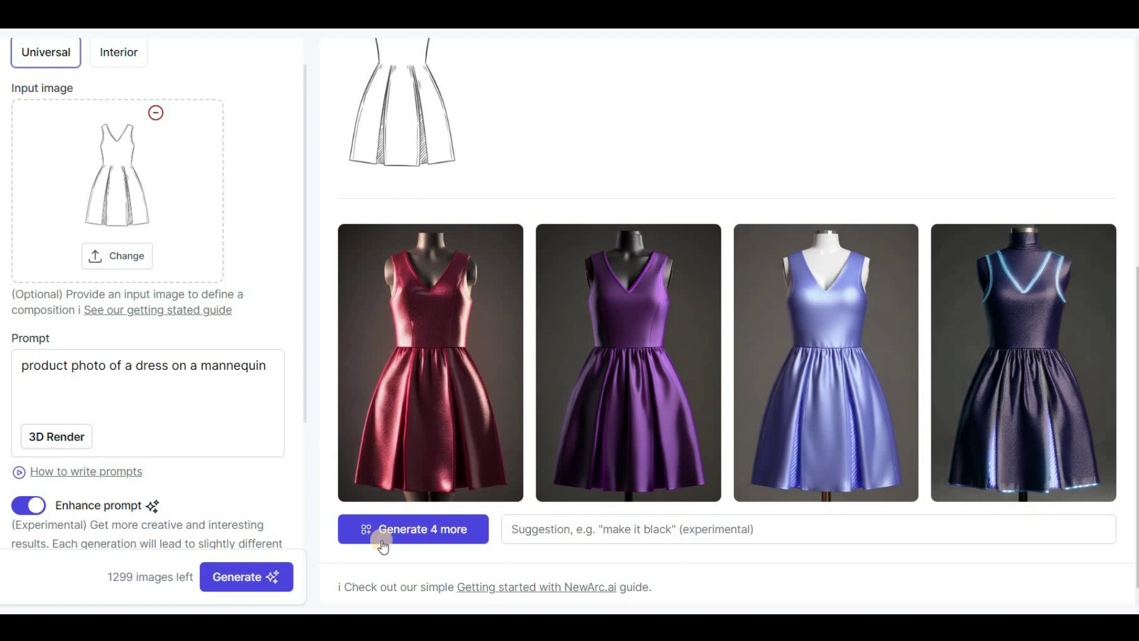
left_click(272, 579)
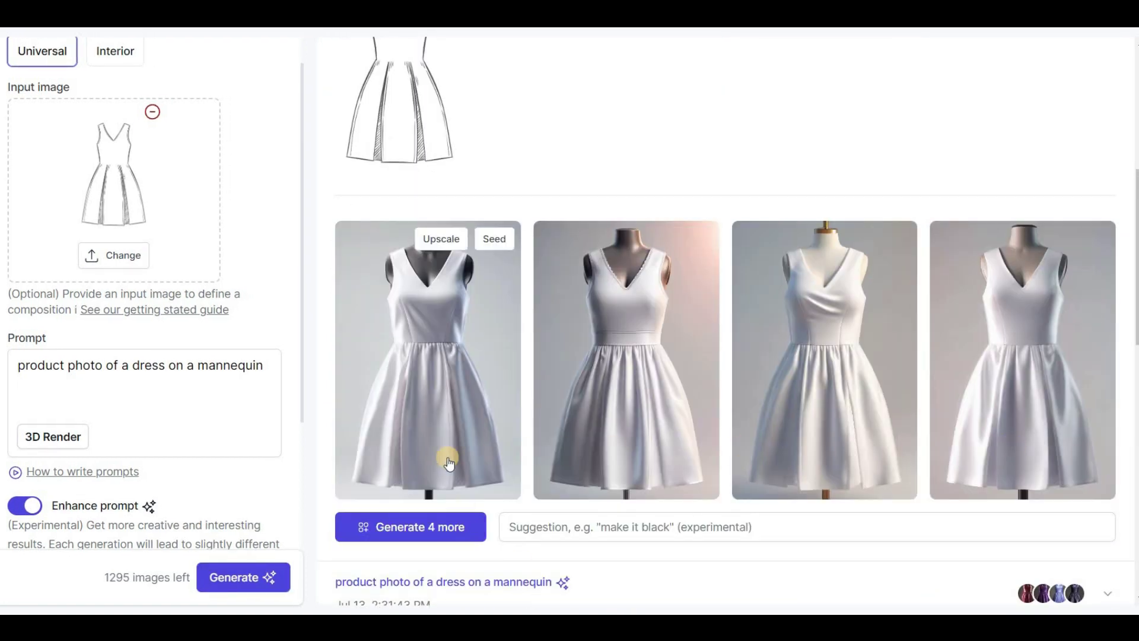
left_click(250, 582)
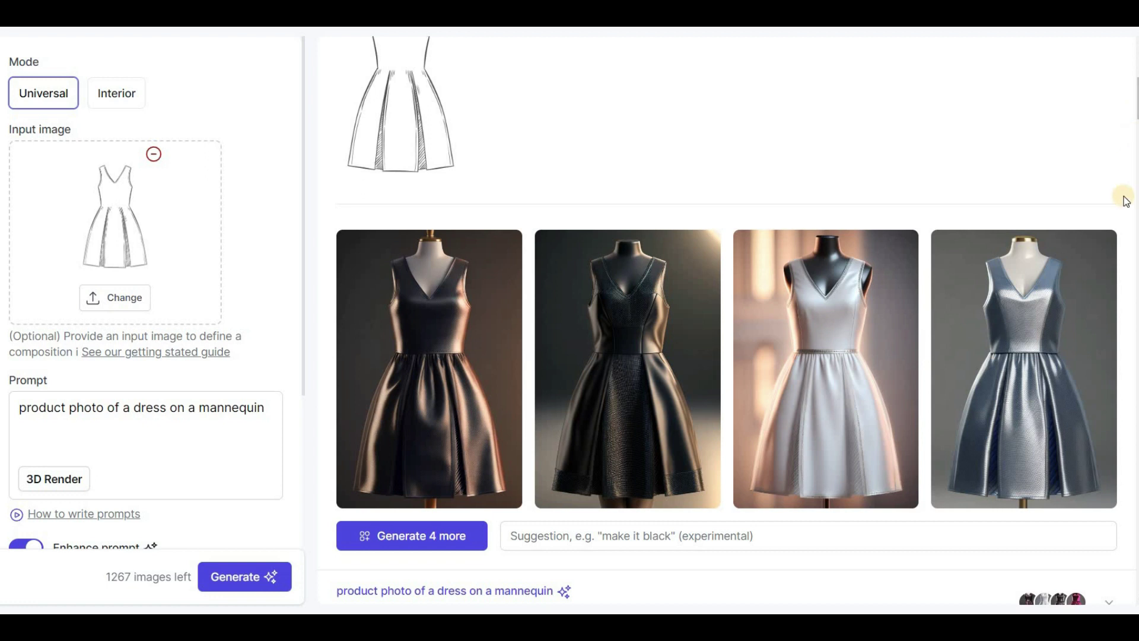
mouse_move(784, 402)
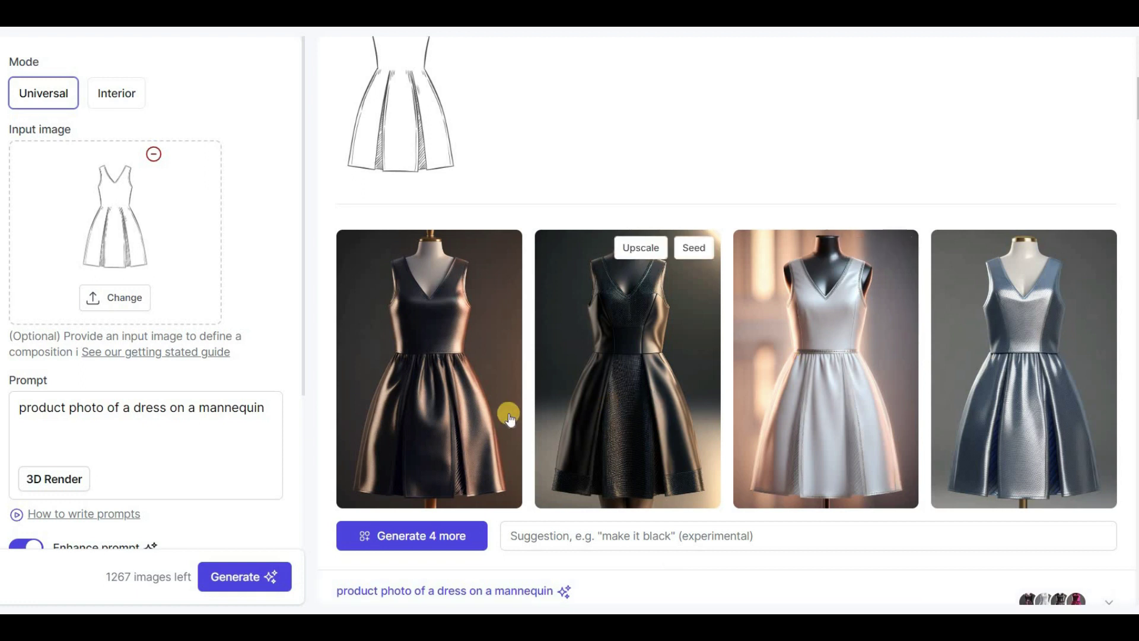
scroll(404, 509, "down", 1)
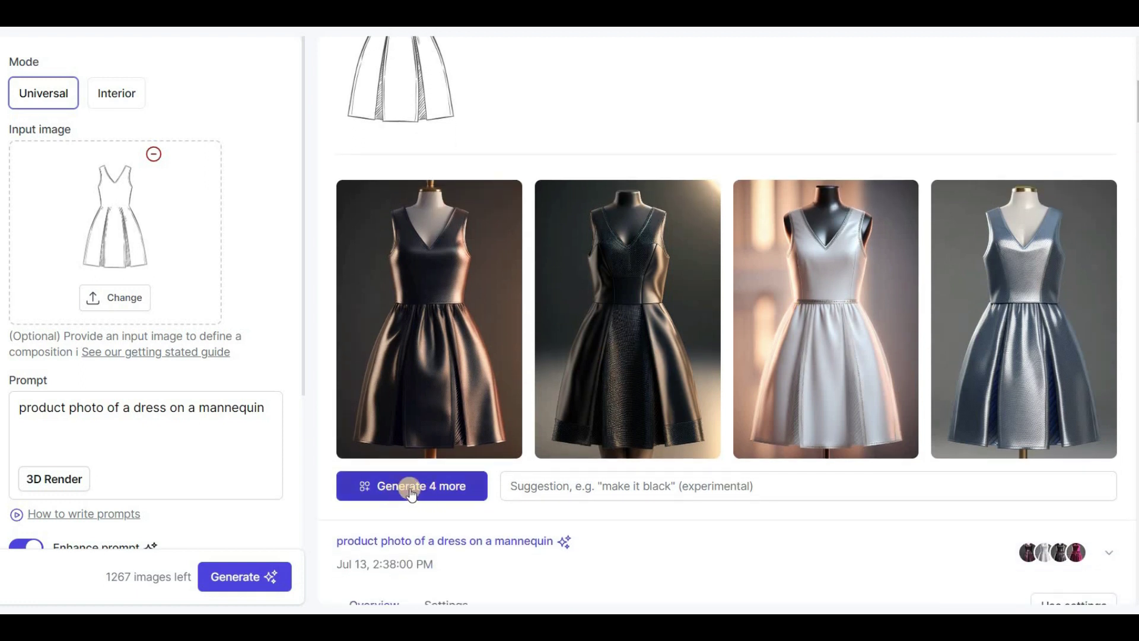
left_click(411, 492)
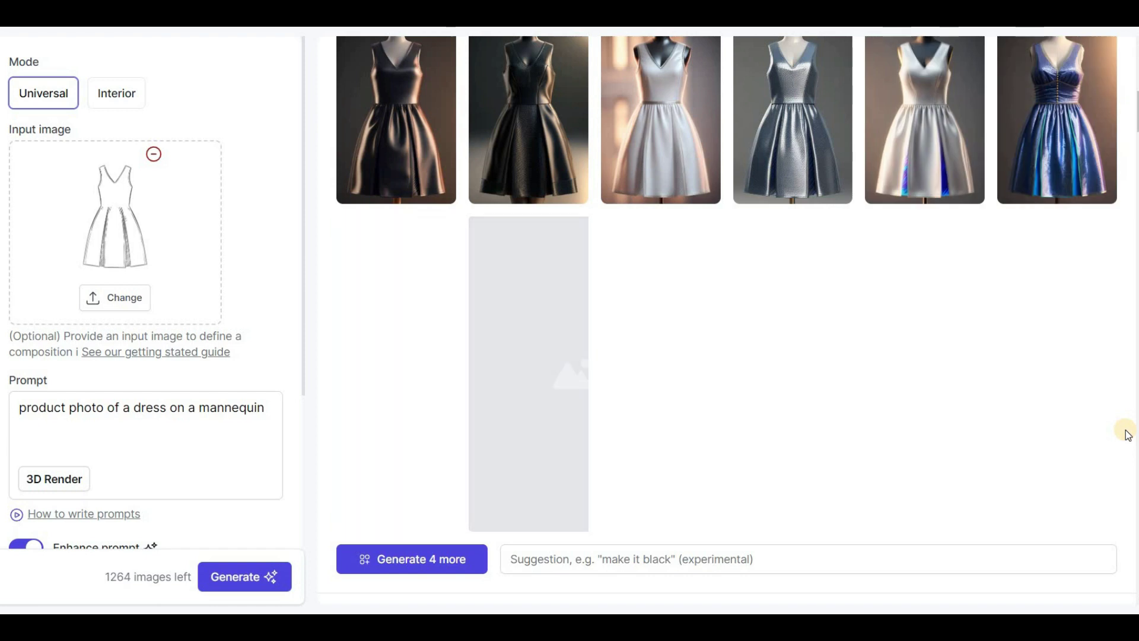
scroll(1114, 375, "up", 1)
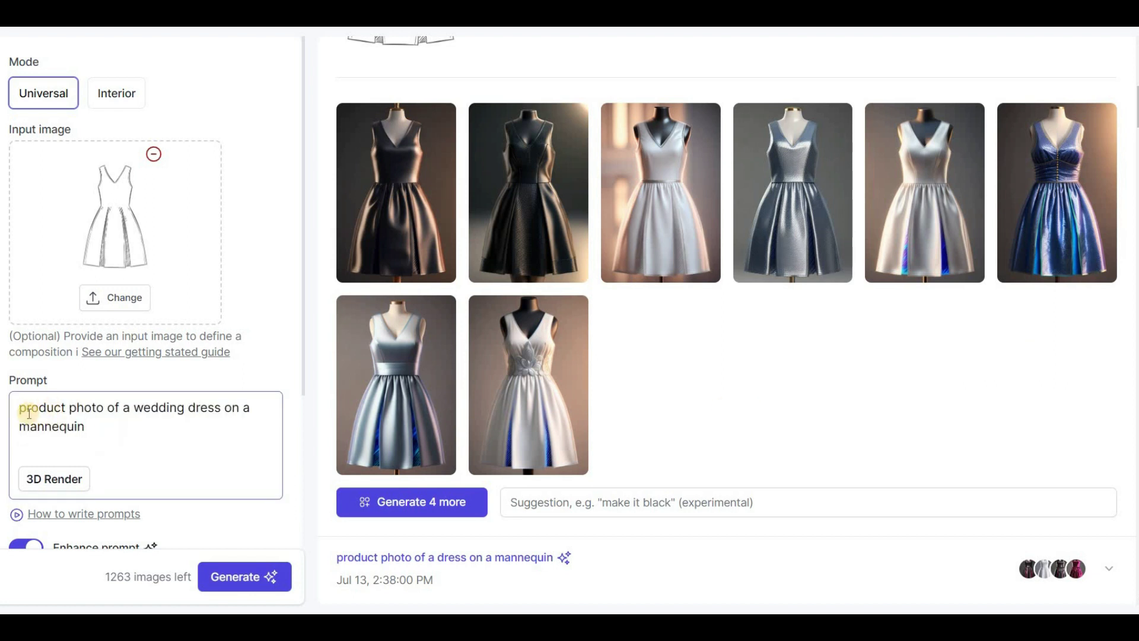
Generate four white wedding-dress renders from the reworded prompt.
triple_click(153, 438)
left_click(249, 585)
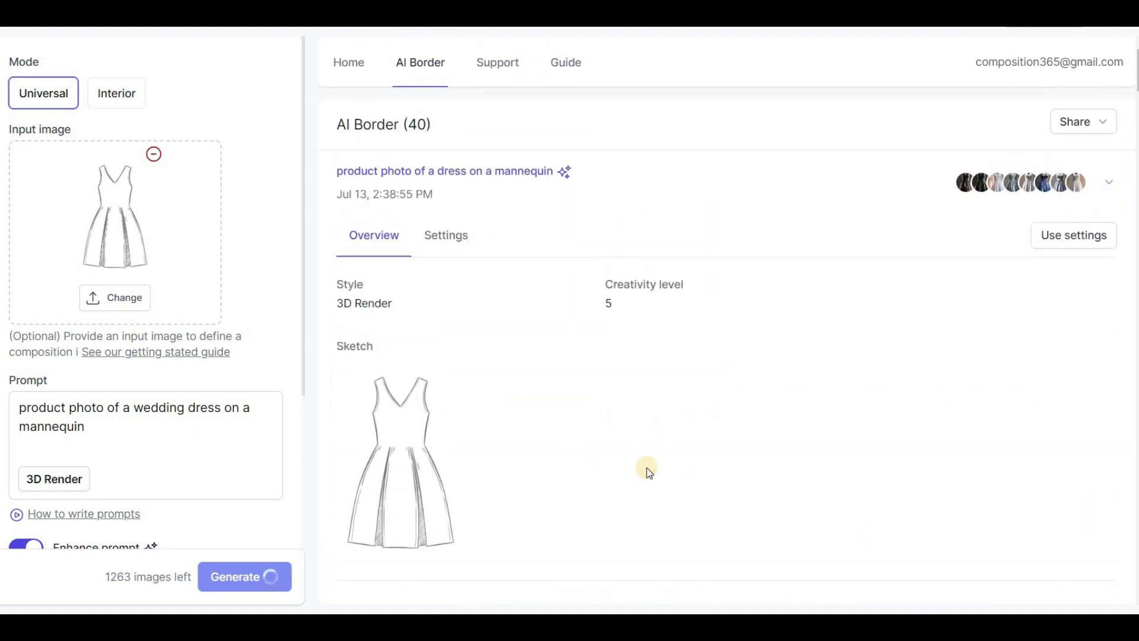
scroll(647, 468, "down", 6)
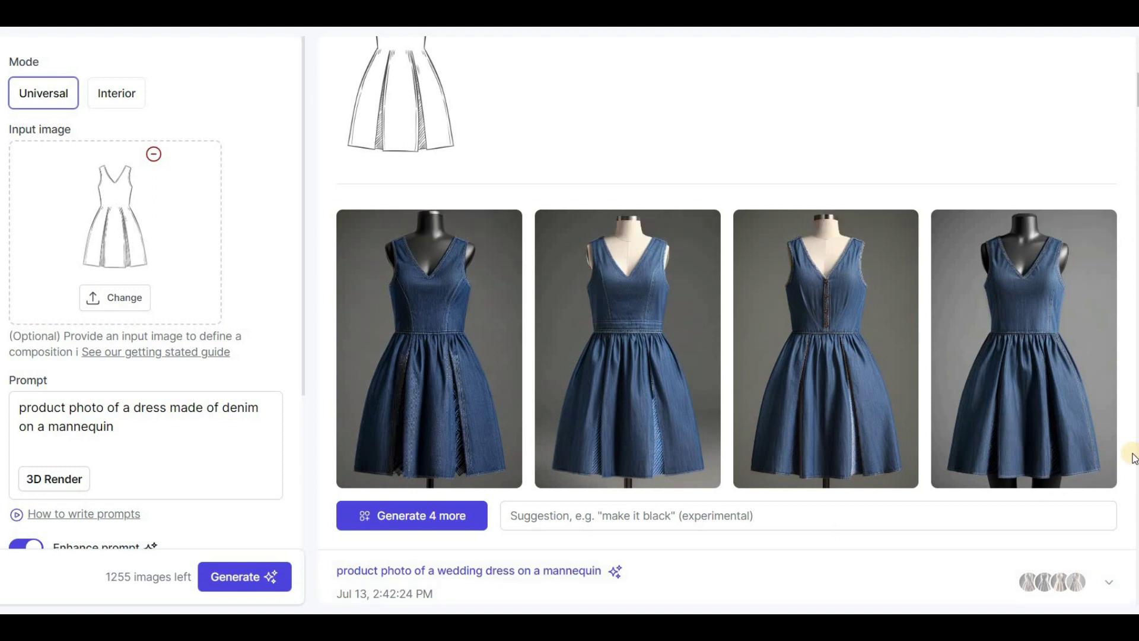
Replace the prompt with the summer cotton dress wording and generate pink dress renders.
left_click_drag(114, 428, 10, 403)
type("product photo of a summer dress made of cotton on a mannequin")
left_click(257, 568)
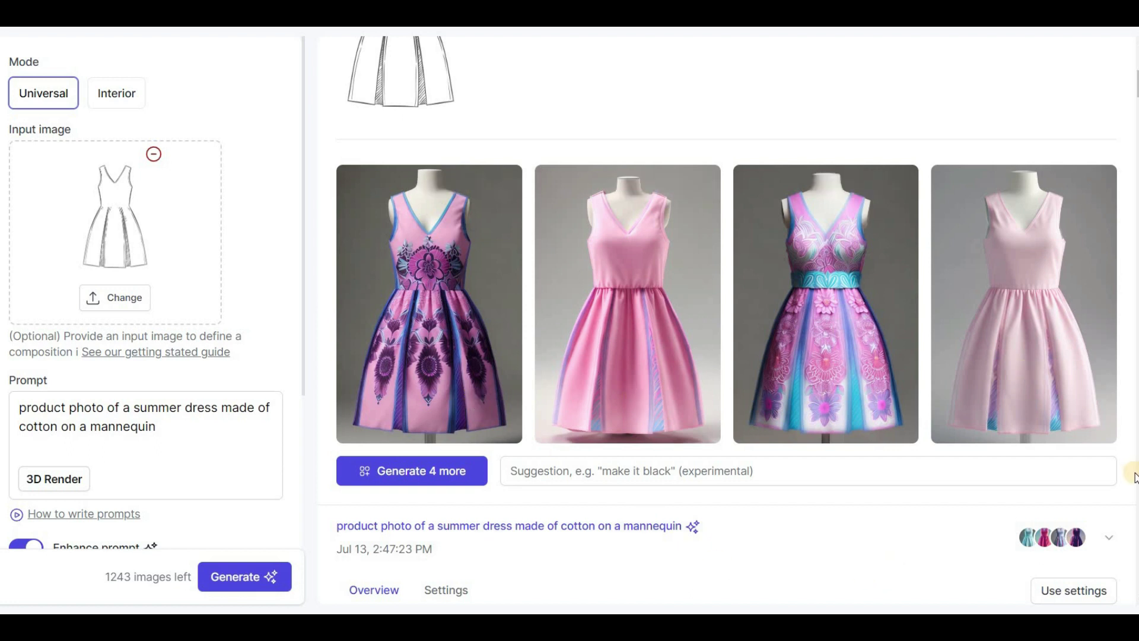
scroll(1042, 559, "up", 1)
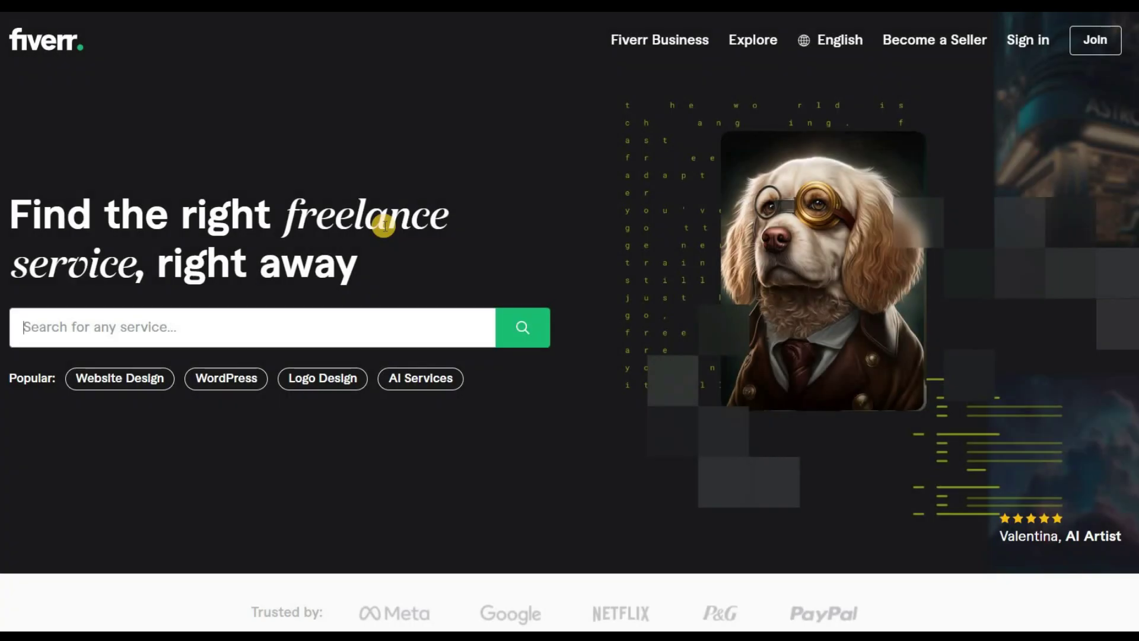
Search Fiverr for 'interior design 3d rendering' and browse the 25,979 service results.
type("3D")
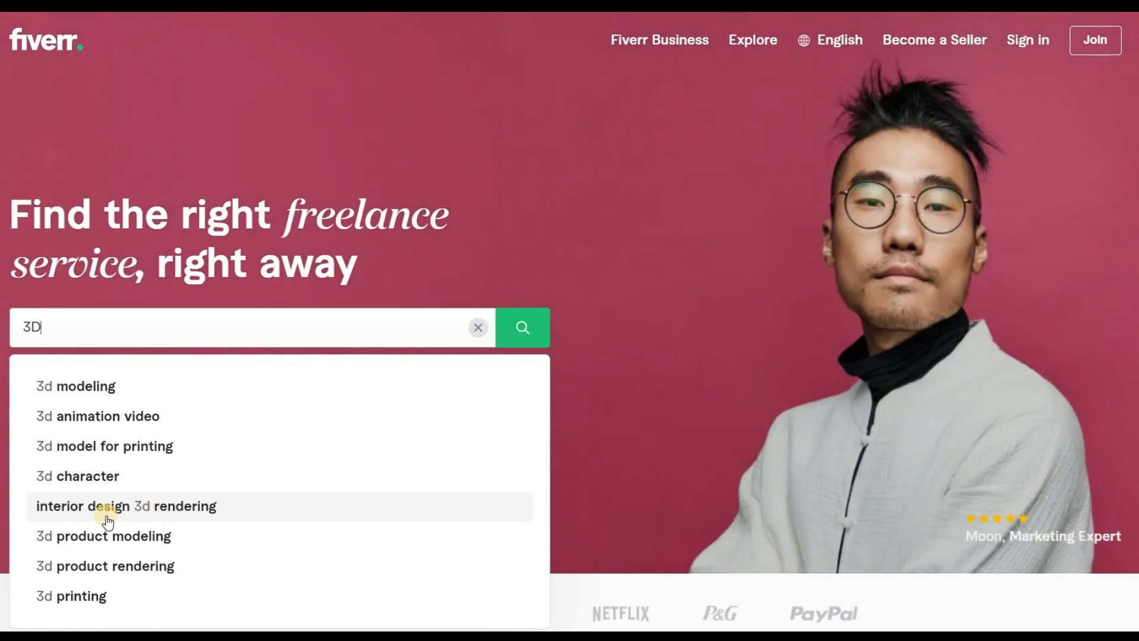
left_click(160, 520)
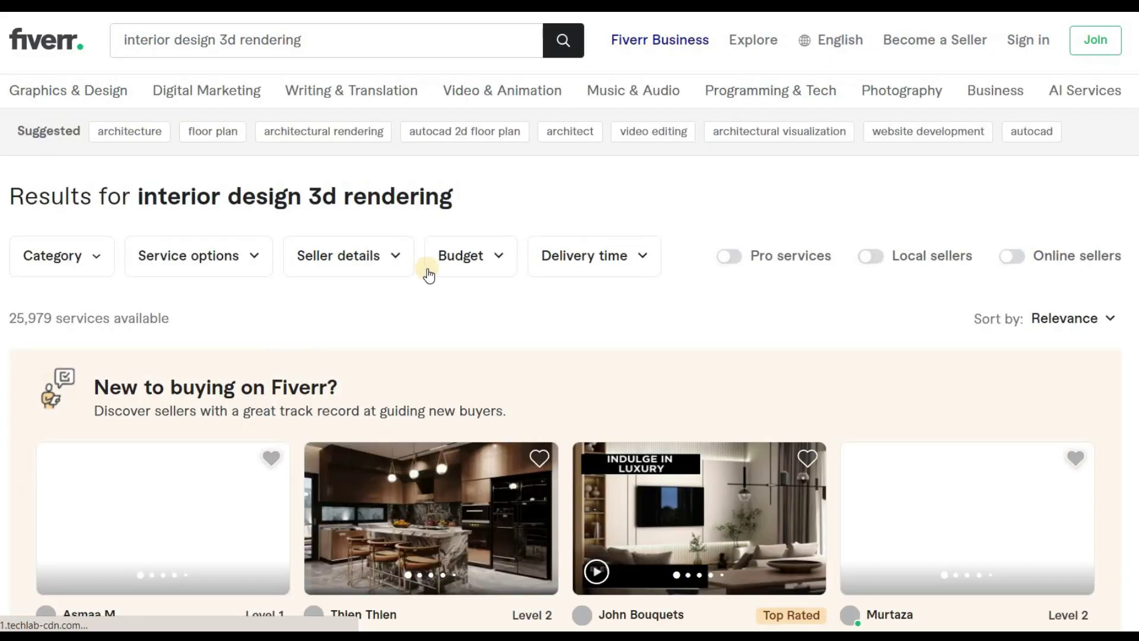
scroll(643, 297, "down", 8)
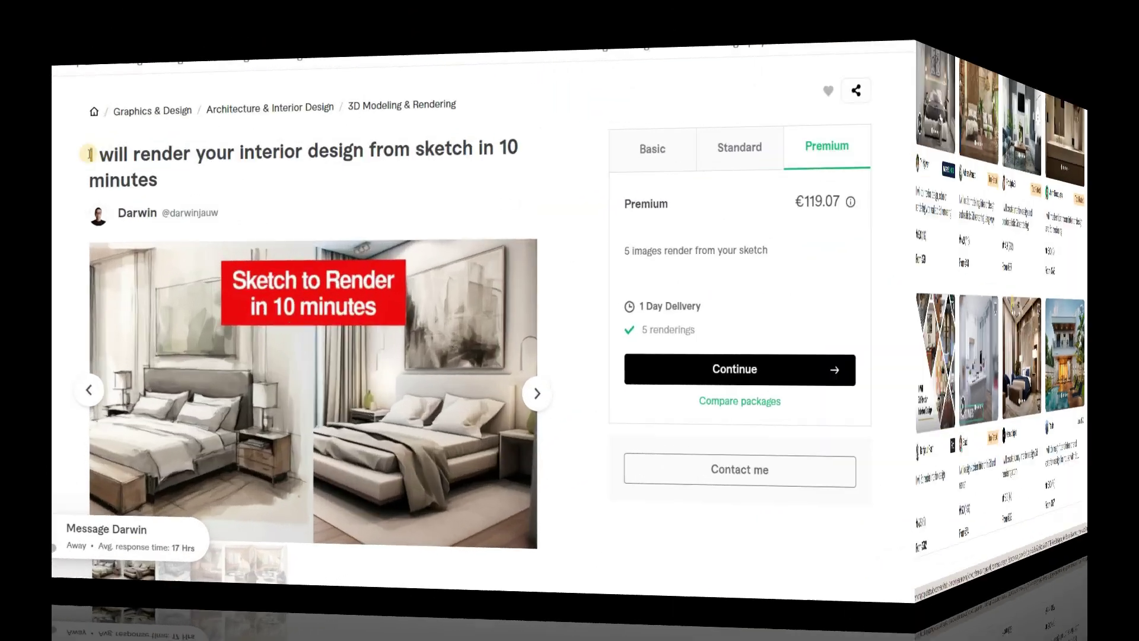
Review the render gig's title, gallery samples and its Premium package price.
left_click_drag(50, 122, 588, 126)
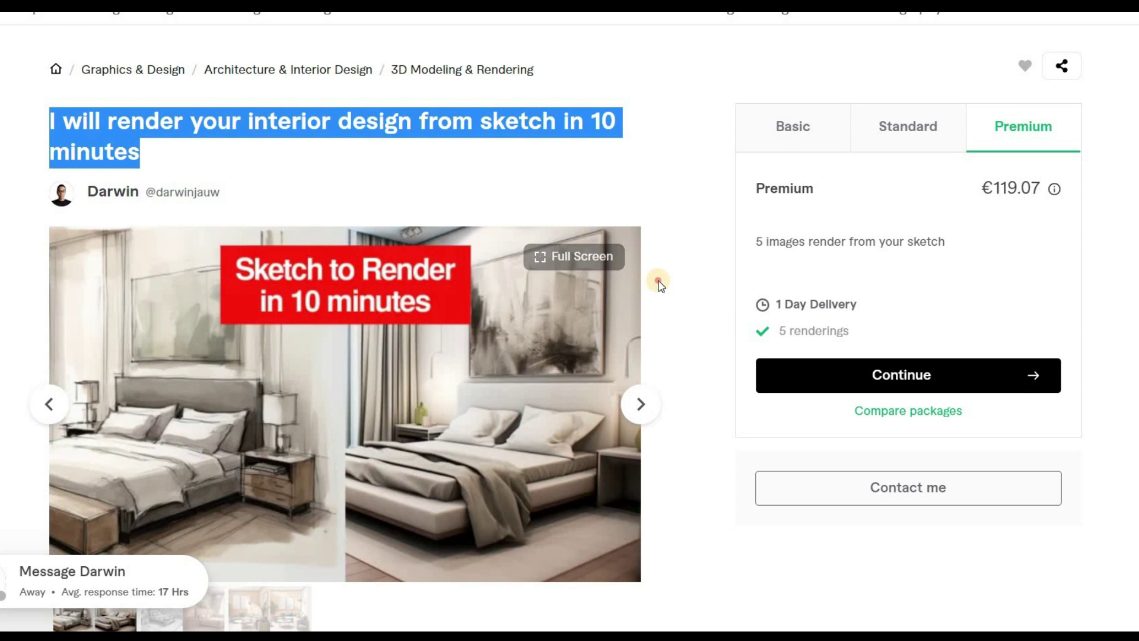
left_click(641, 404)
left_click(640, 404)
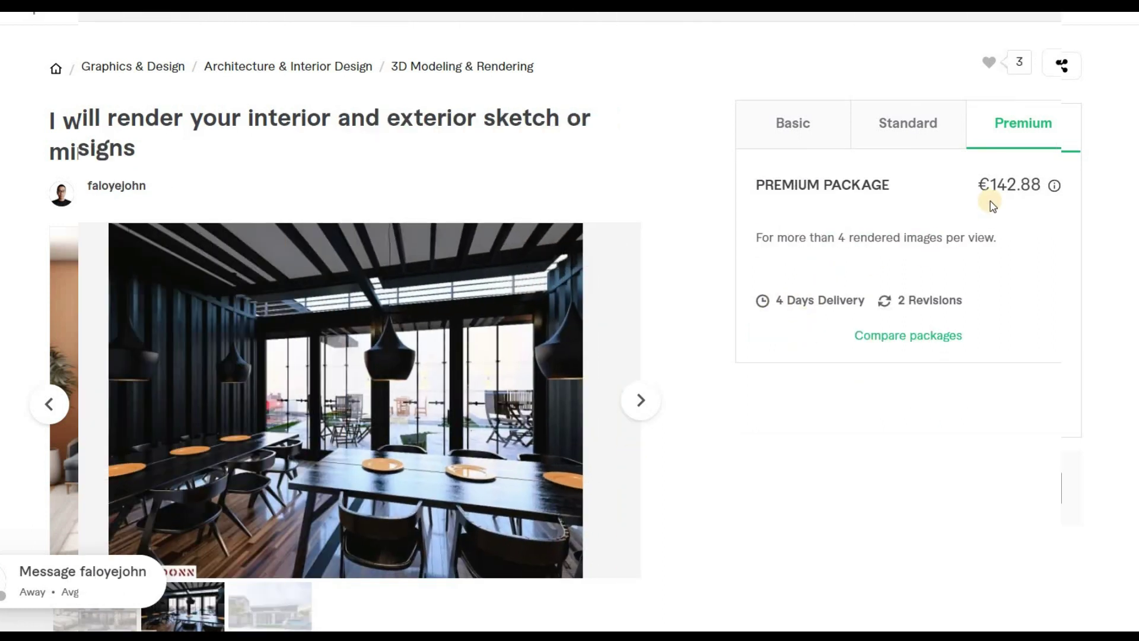
left_click_drag(990, 186, 1033, 186)
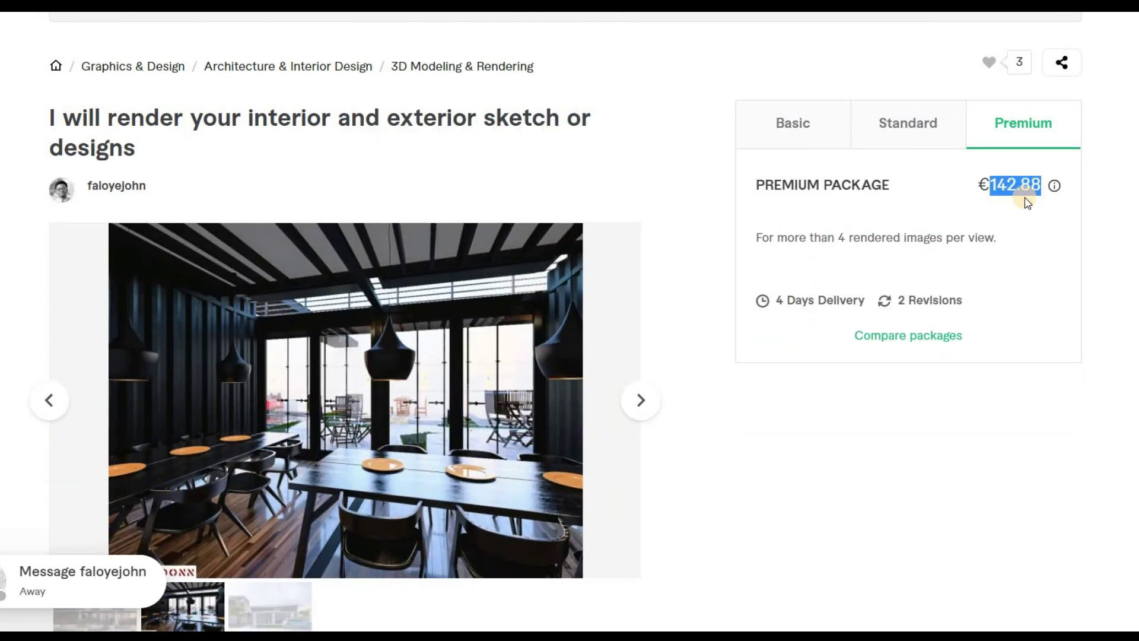
left_click(973, 254)
View the package comparison table, then return to the 'interior design 3d rendering' results.
left_click(823, 337)
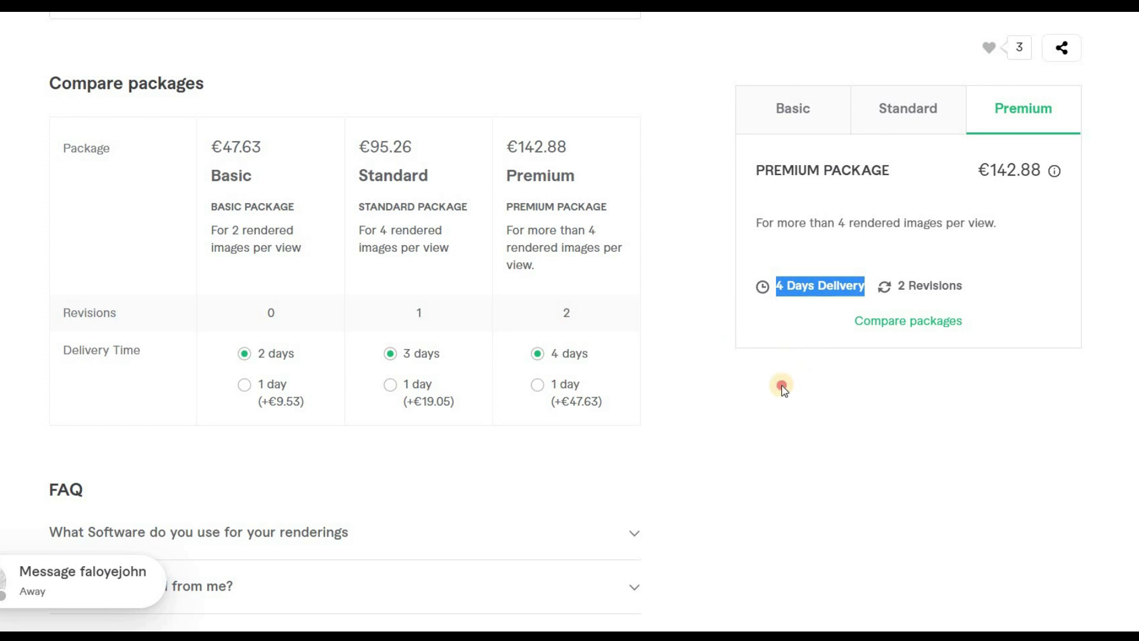
scroll(653, 364, "up", 15)
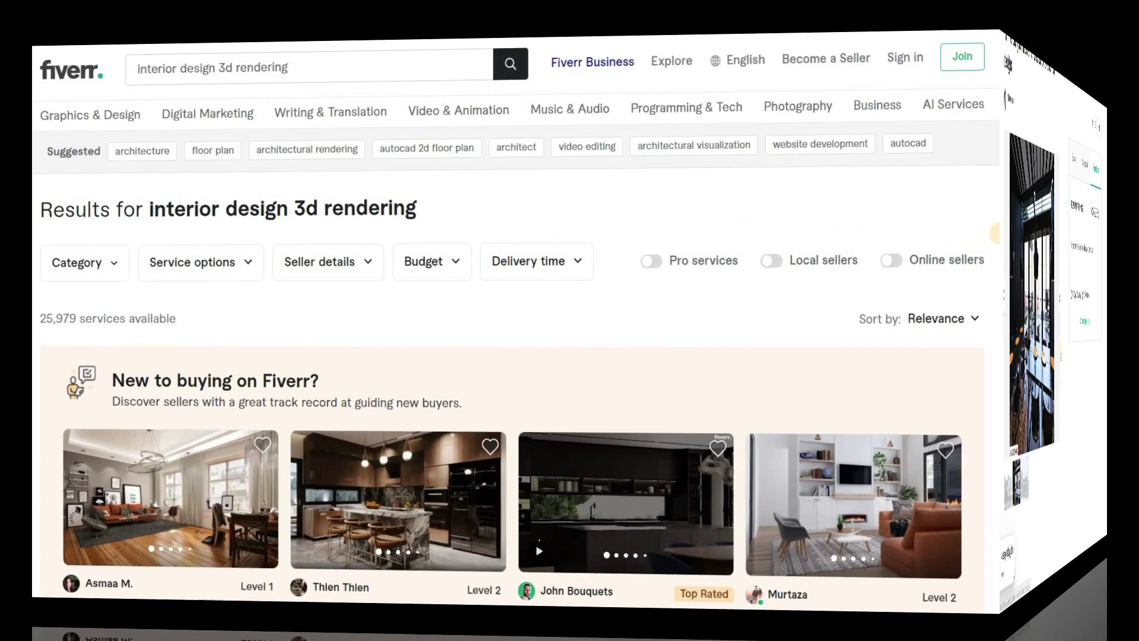
middle_click(1133, 250)
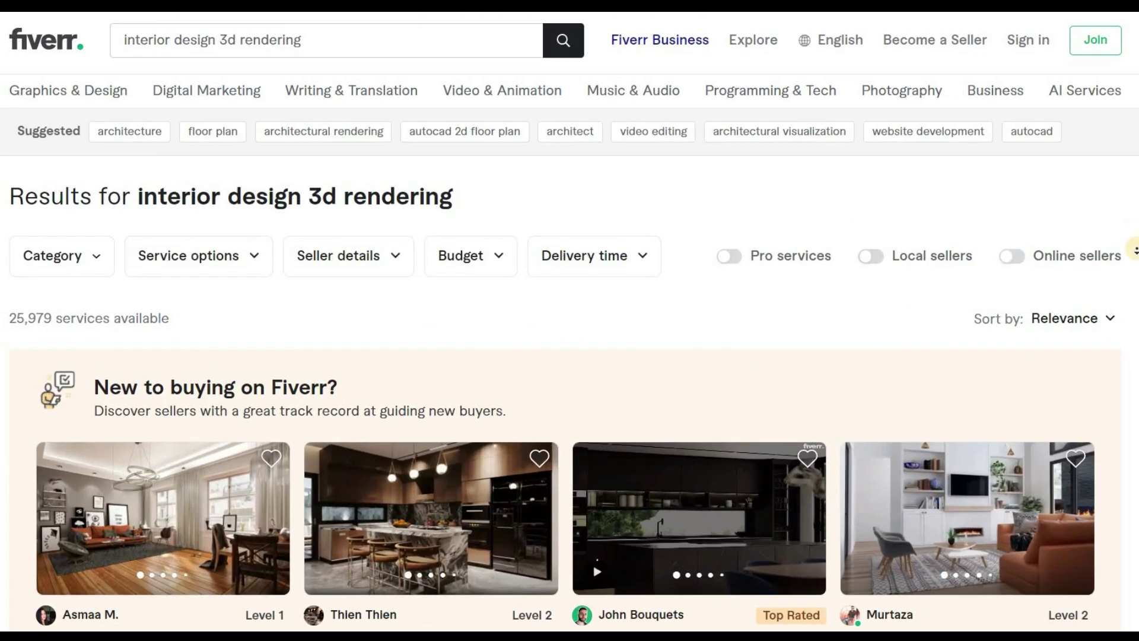